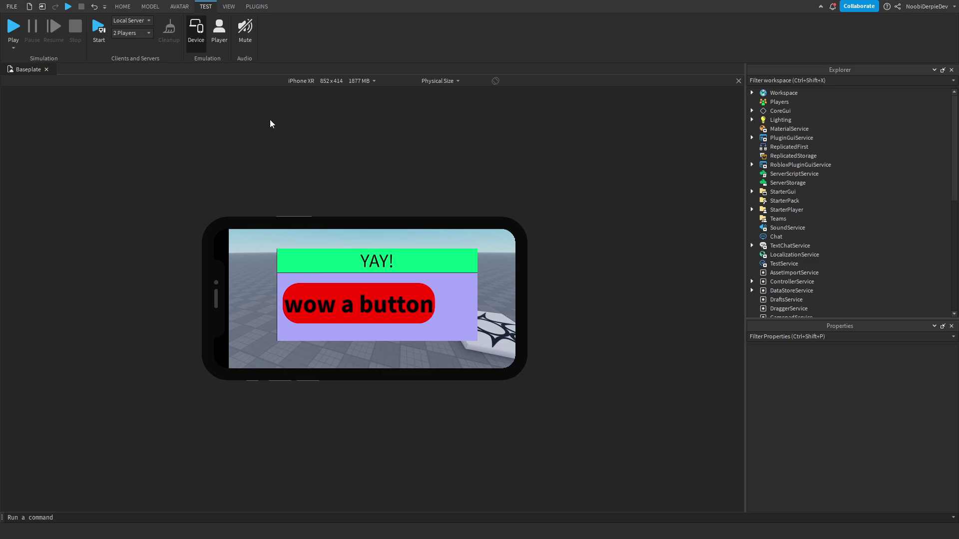
Compare how the YAY! GUI scales without device emulation, in a narrower viewport, and under emulation with another device selected
{"action": "left_click", "coordinate": [202, 31]}
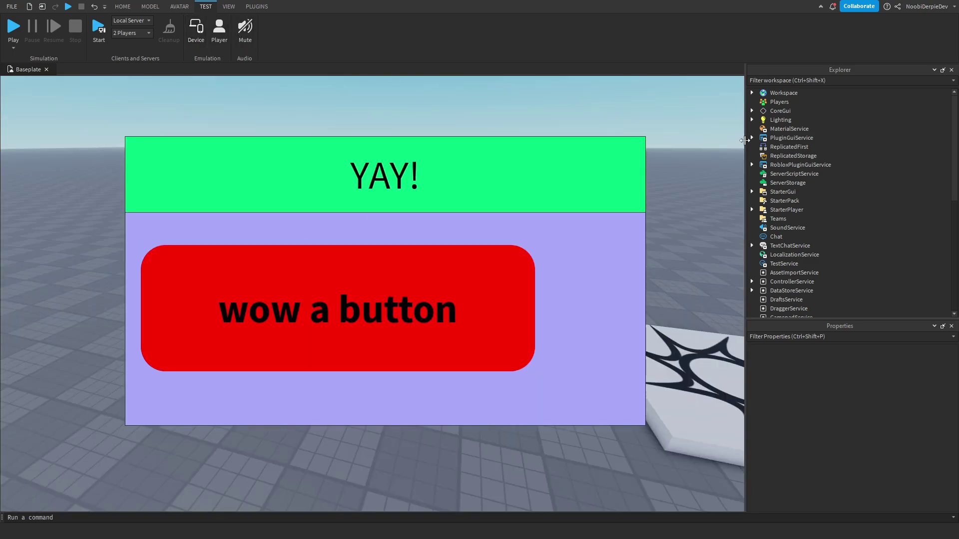
{"action": "left_click_drag", "start_coordinate": [746, 140], "coordinate": [674, 150]}
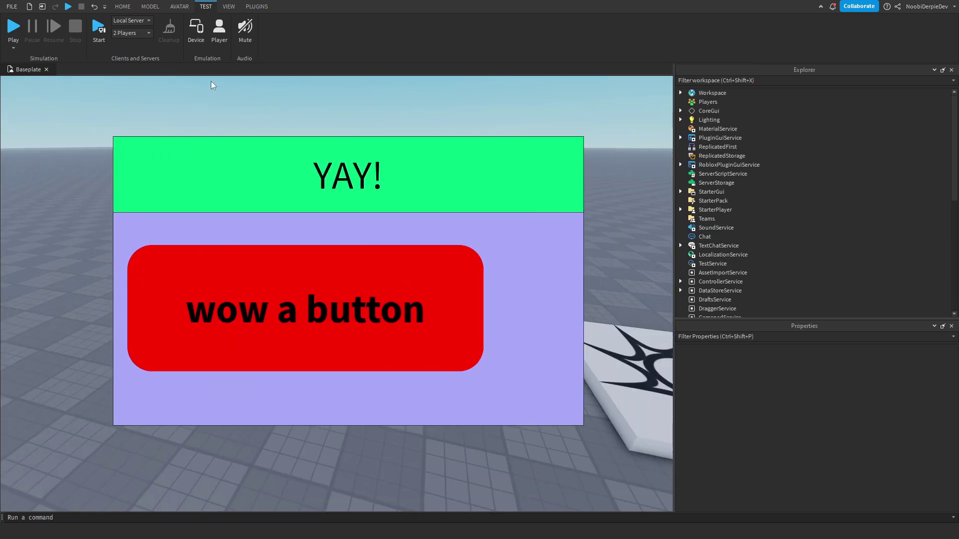
{"action": "left_click", "coordinate": [193, 32]}
{"action": "left_click", "coordinate": [328, 82]}
{"action": "left_click", "coordinate": [325, 134]}
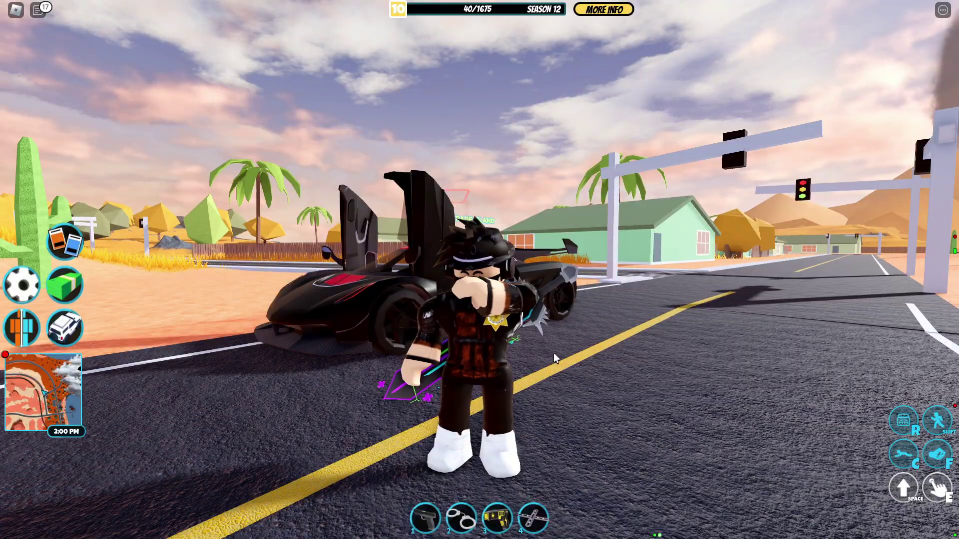
{"action": "key", "text": "d"}
{"action": "key", "text": "space"}
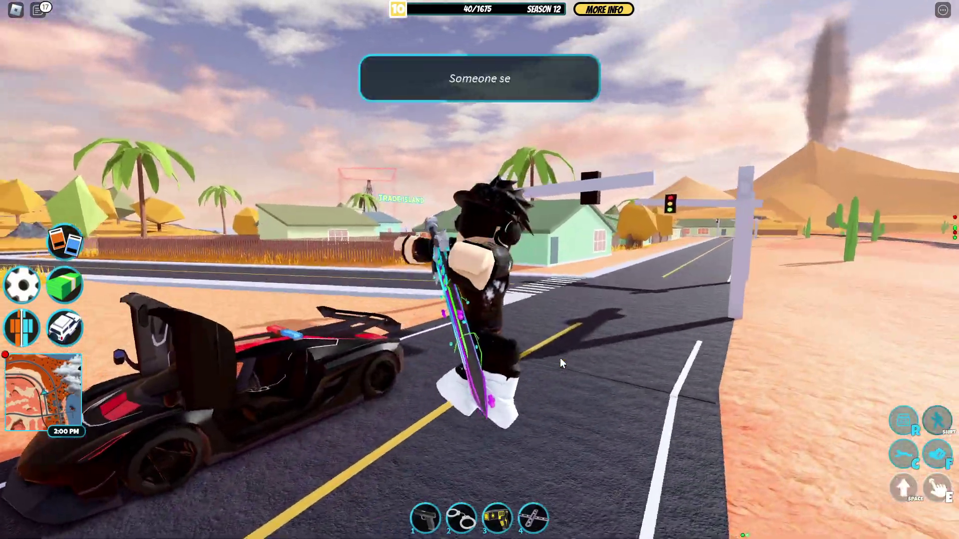
{"action": "key", "text": "s"}
{"action": "key", "text": "space"}
{"action": "key", "text": "w"}
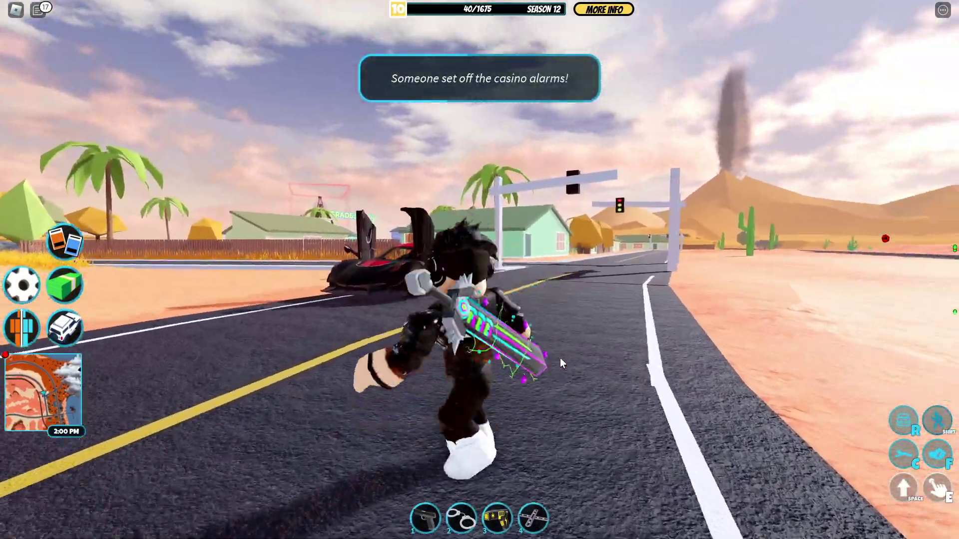
{"action": "key", "text": "a"}
{"action": "key", "text": "e"}
{"action": "key", "text": "w"}
{"action": "key", "text": "w"}
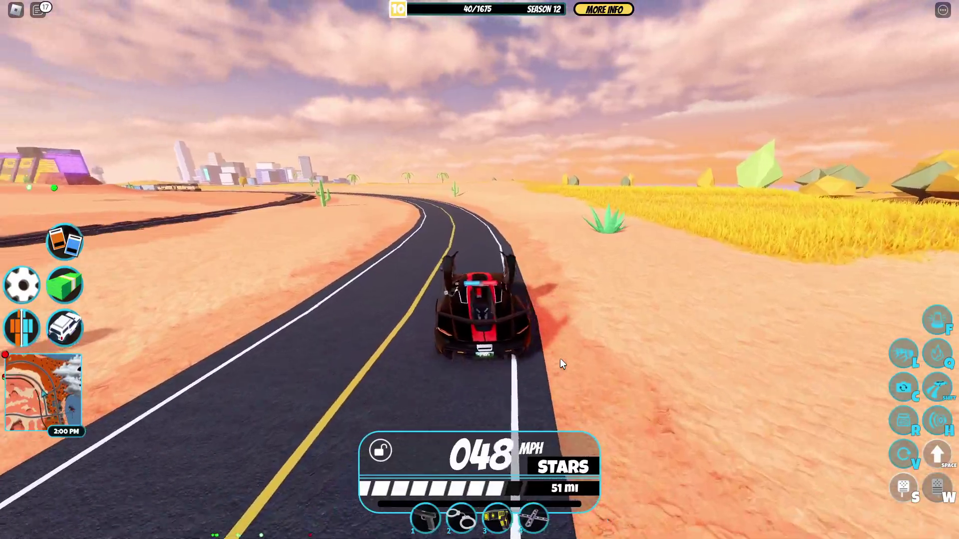
{"action": "key", "text": "w"}
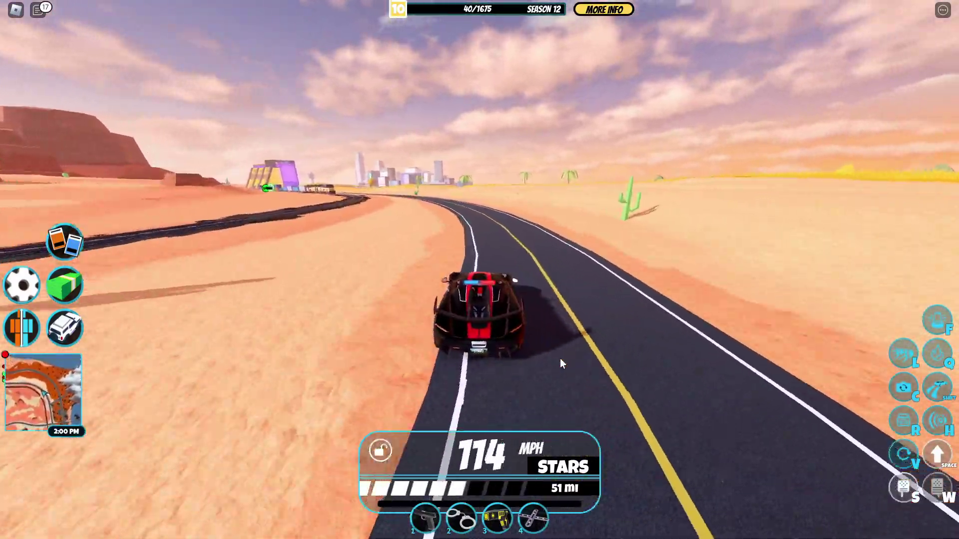
{"action": "key", "text": "a"}
{"action": "key", "text": "w"}
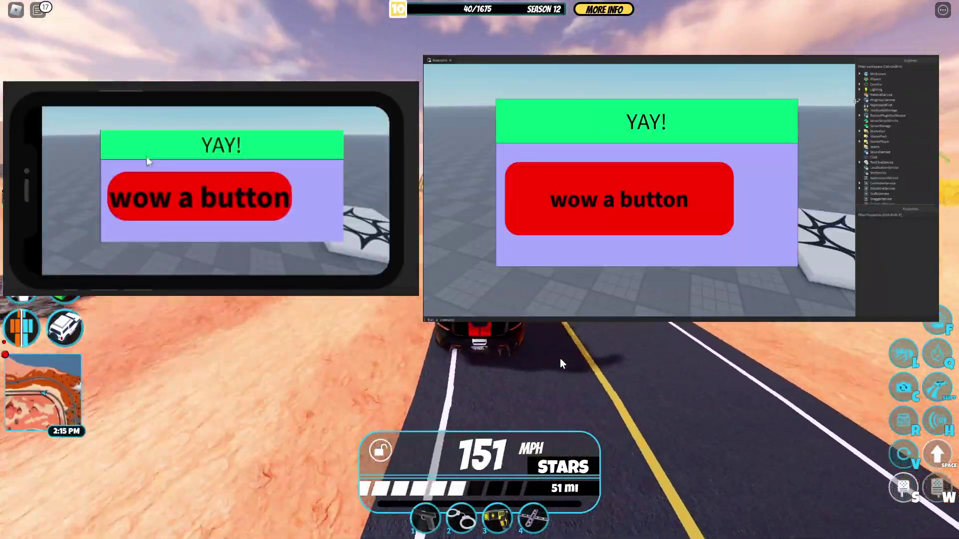
{"action": "key", "text": "w"}
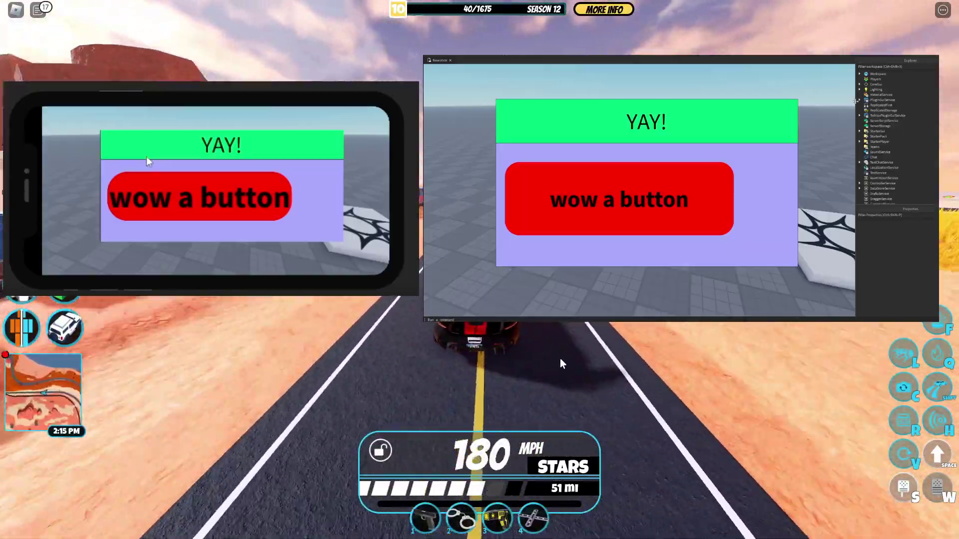
{"action": "key", "text": "w"}
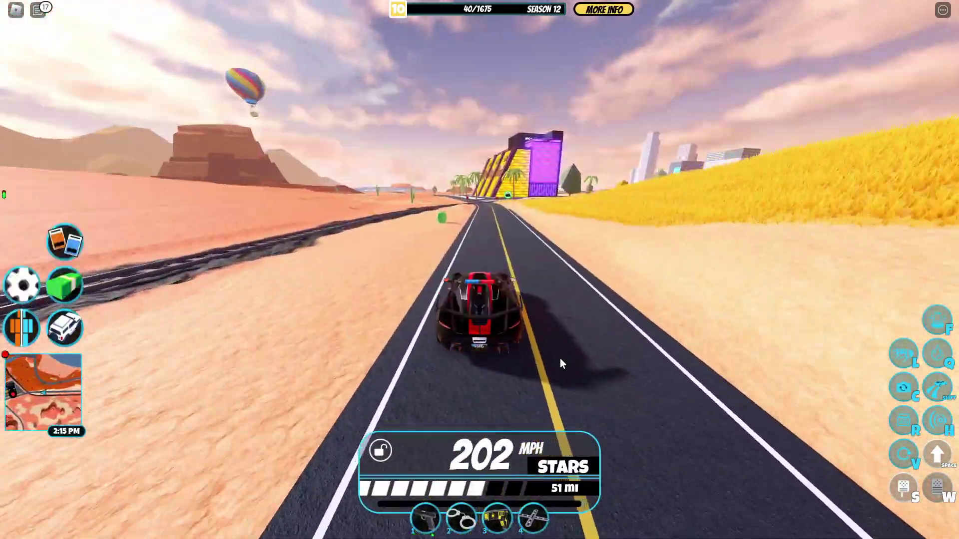
{"action": "key", "text": "w"}
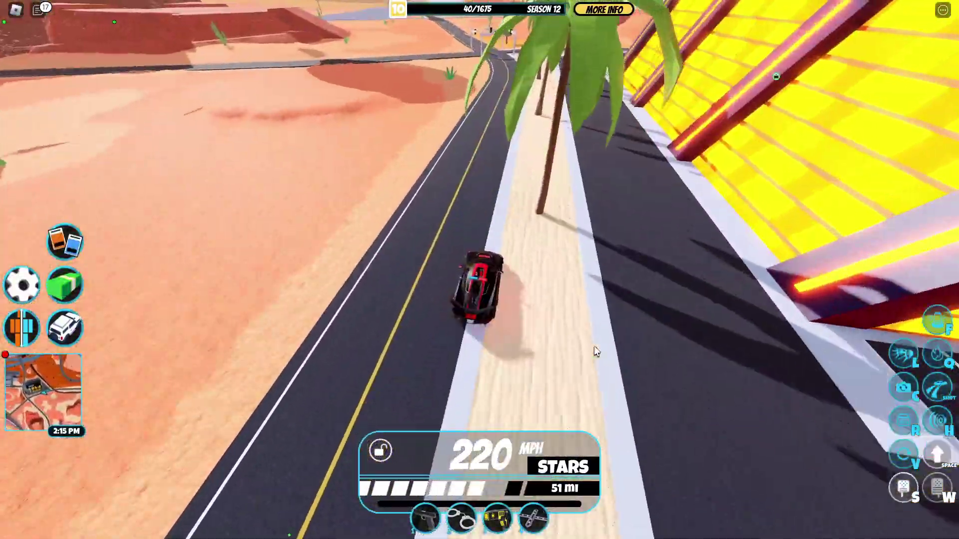
{"action": "key", "text": "s"}
{"action": "key", "text": "a"}
{"action": "key", "text": "w"}
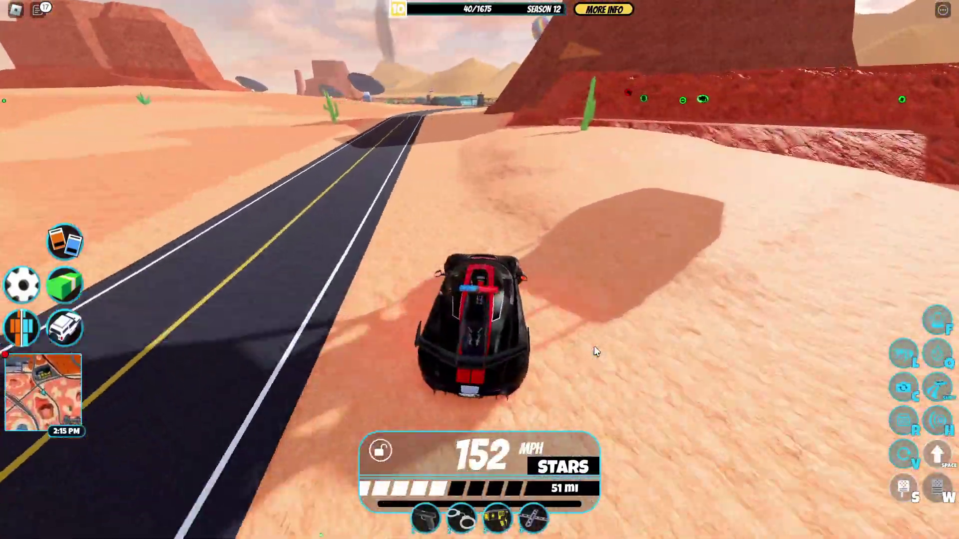
{"action": "key", "text": "a"}
{"action": "key", "text": "a"}
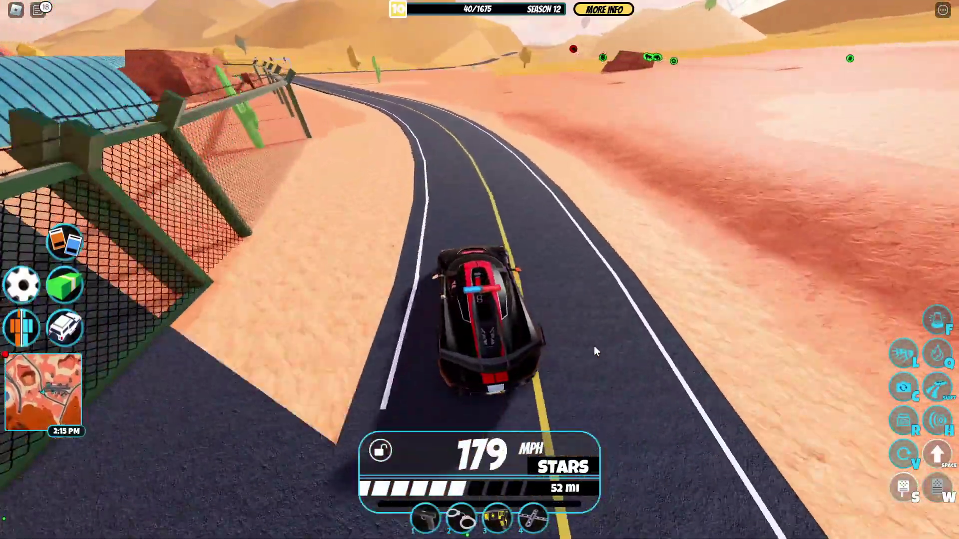
{"action": "key", "text": "d"}
{"action": "key", "text": "d"}
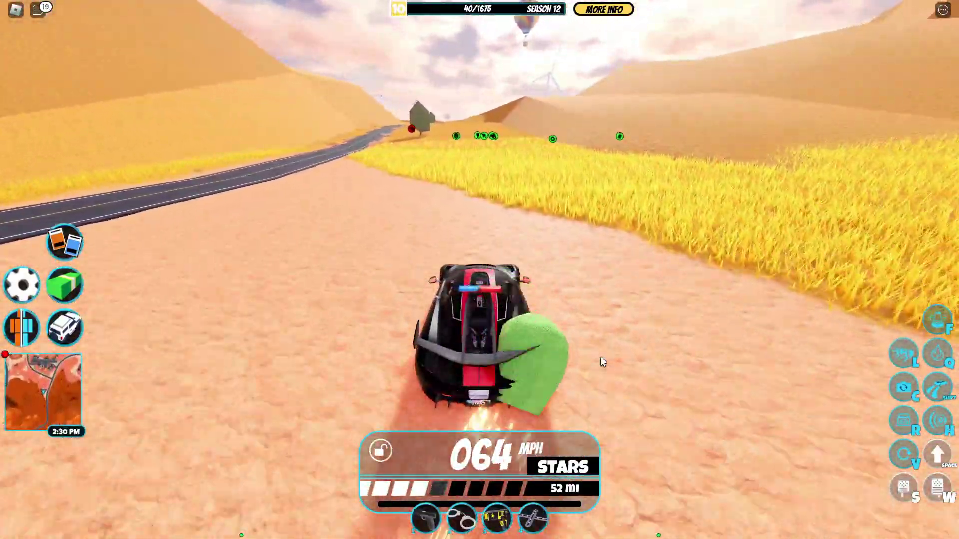
{"action": "key", "text": "w"}
{"action": "key", "text": "d"}
{"action": "key", "text": "w"}
{"action": "key", "text": "d"}
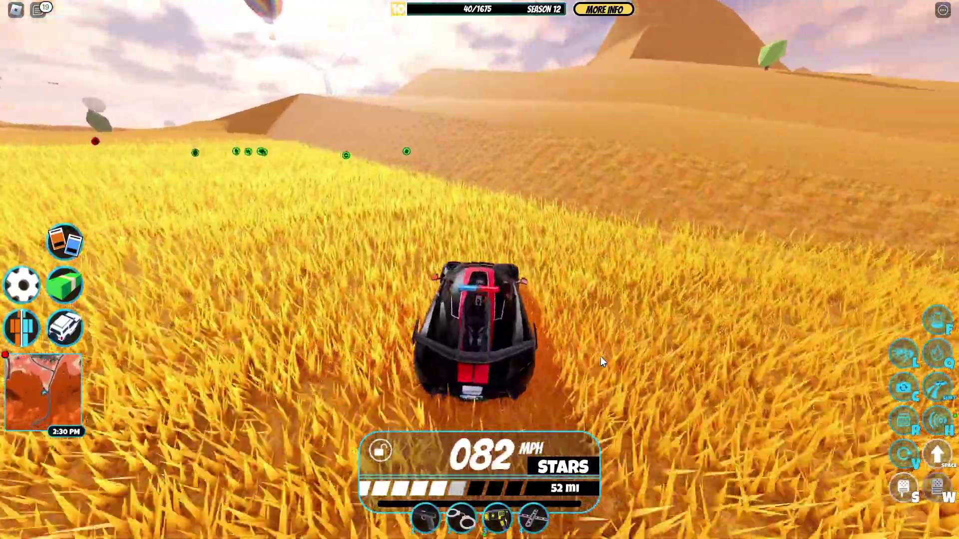
{"action": "key", "text": "a"}
{"action": "key", "text": "w"}
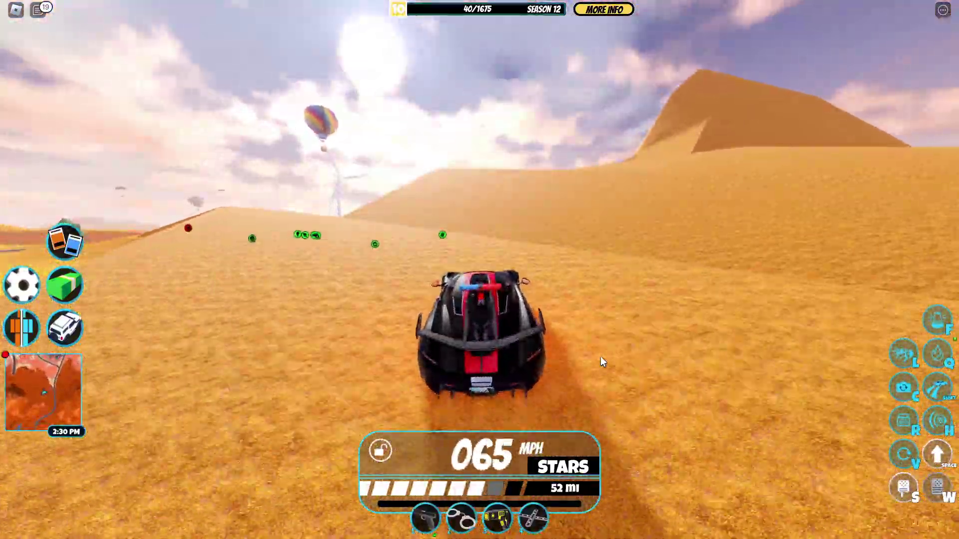
{"action": "key", "text": "w"}
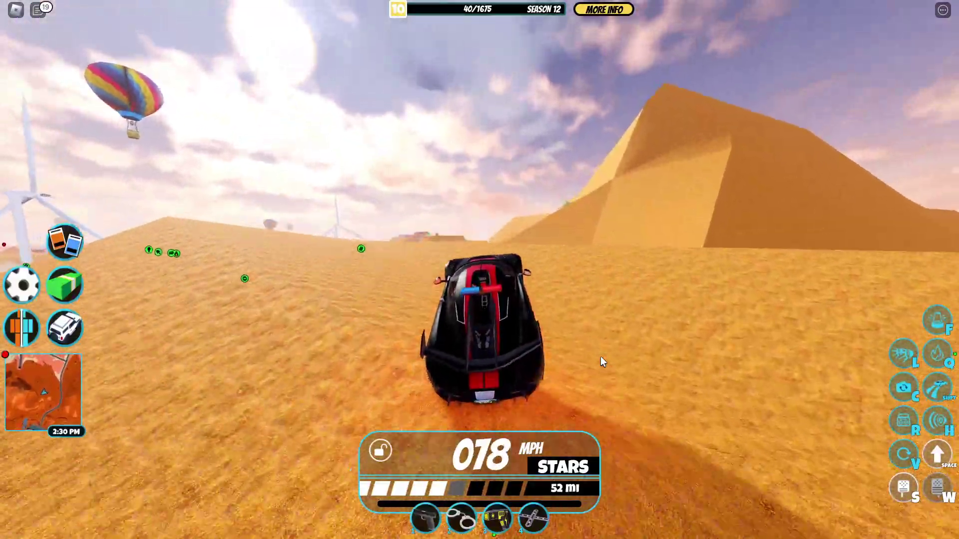
{"action": "key", "text": "a"}
{"action": "key", "text": "s"}
{"action": "key", "text": "a"}
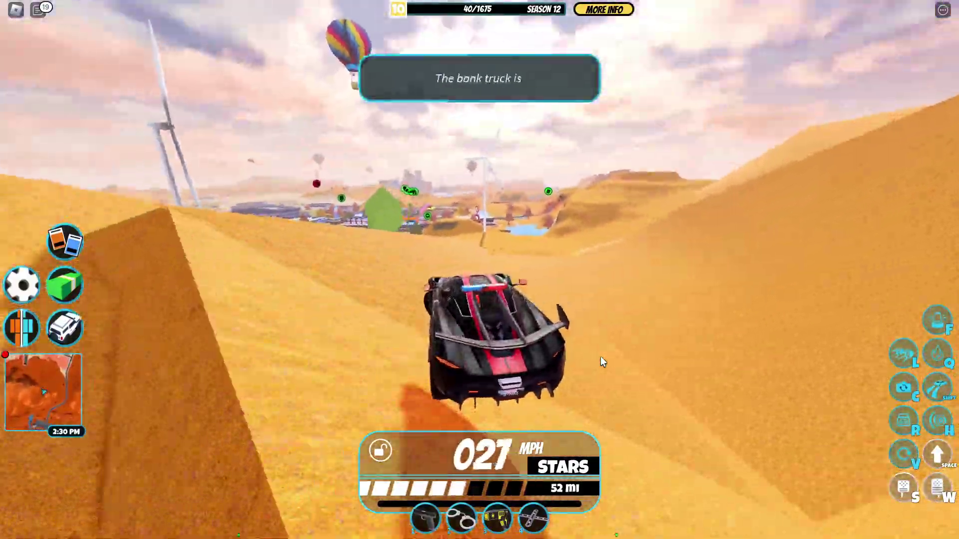
{"action": "key", "text": "w"}
{"action": "key", "text": "s"}
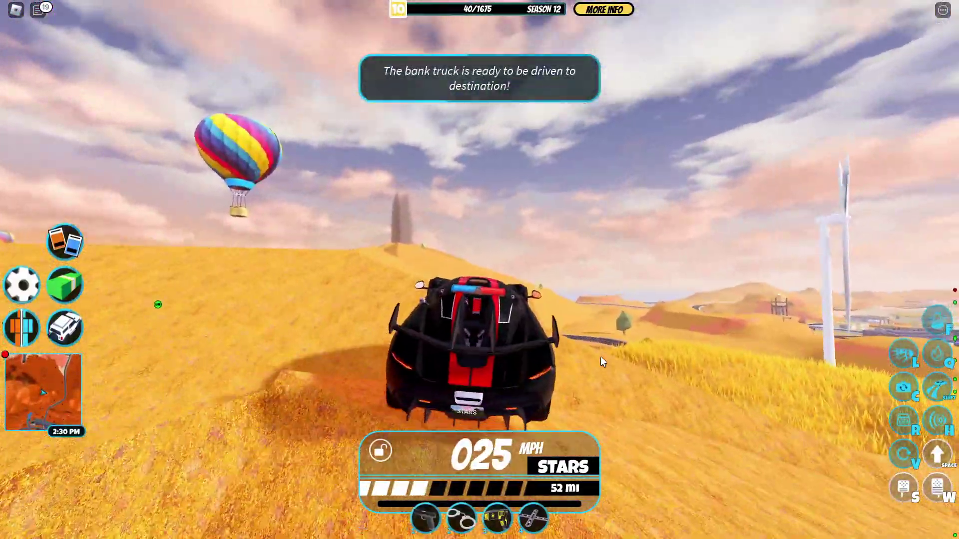
{"action": "right_click_drag", "start_coordinate": [601, 357], "coordinate": [602, 356]}
{"action": "key", "text": "a"}
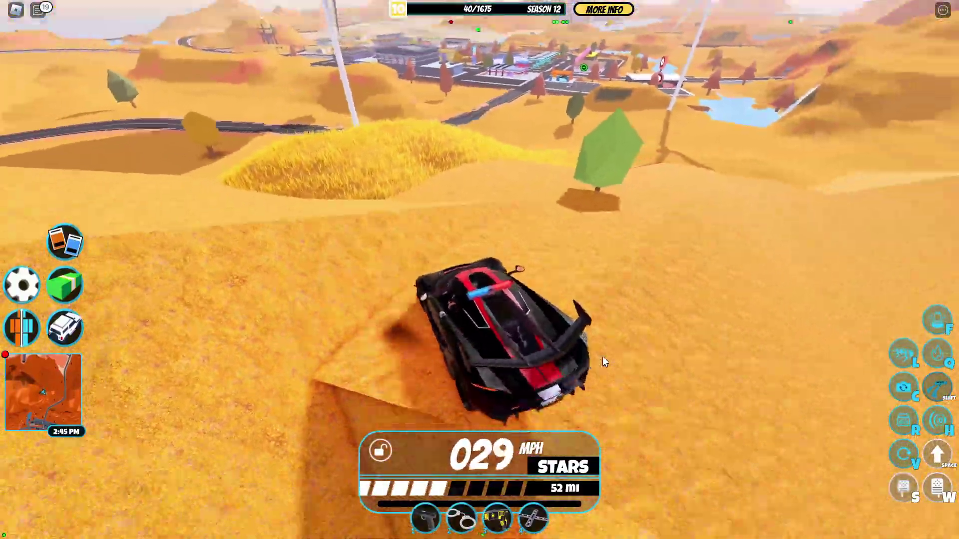
{"action": "key", "text": "w"}
{"action": "key", "text": "w"}
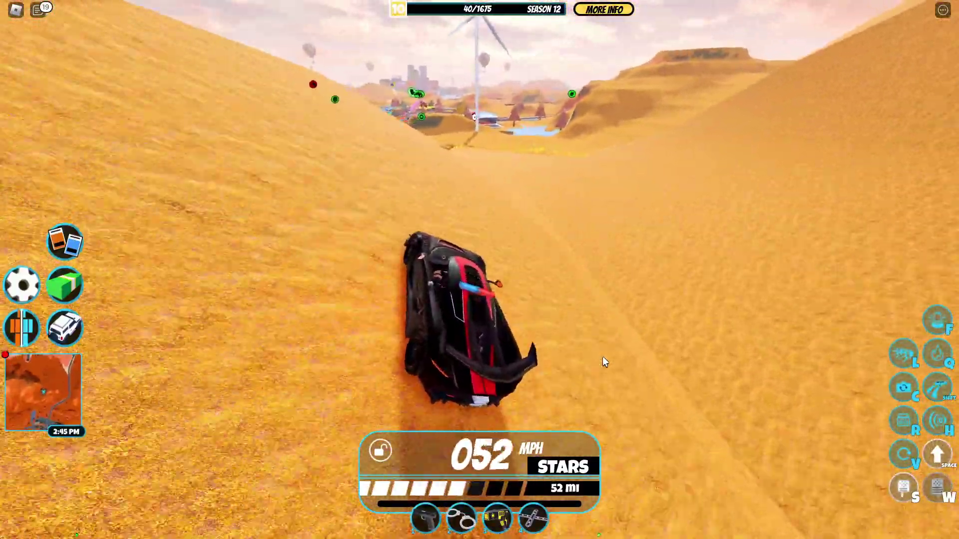
{"action": "key", "text": "w"}
{"action": "key", "text": "d"}
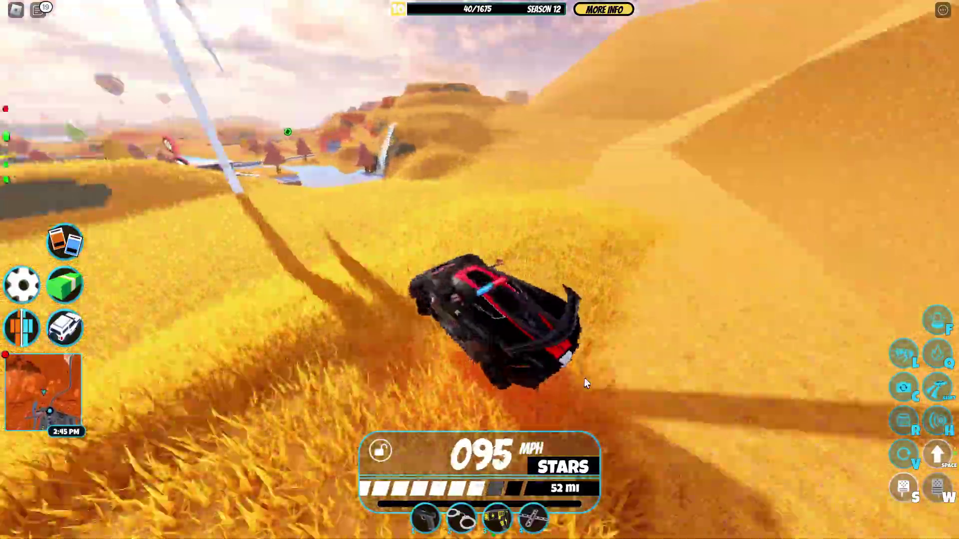
{"action": "key", "text": "w"}
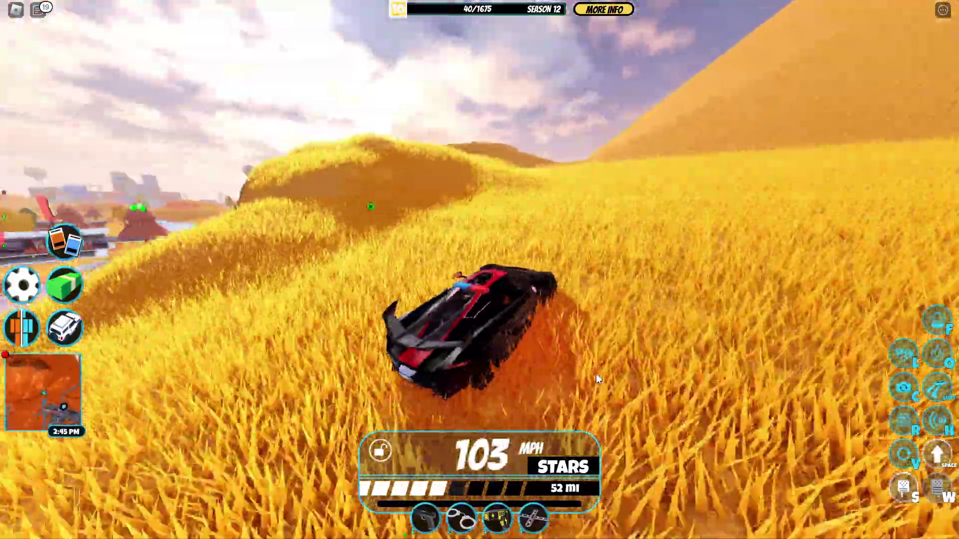
{"action": "key", "text": "w"}
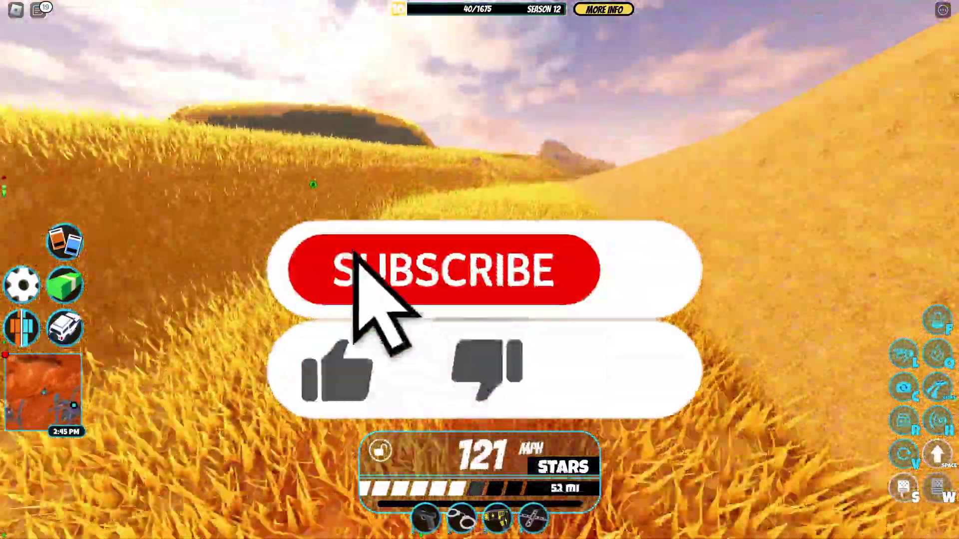
{"action": "key", "text": "w"}
{"action": "key", "text": "d"}
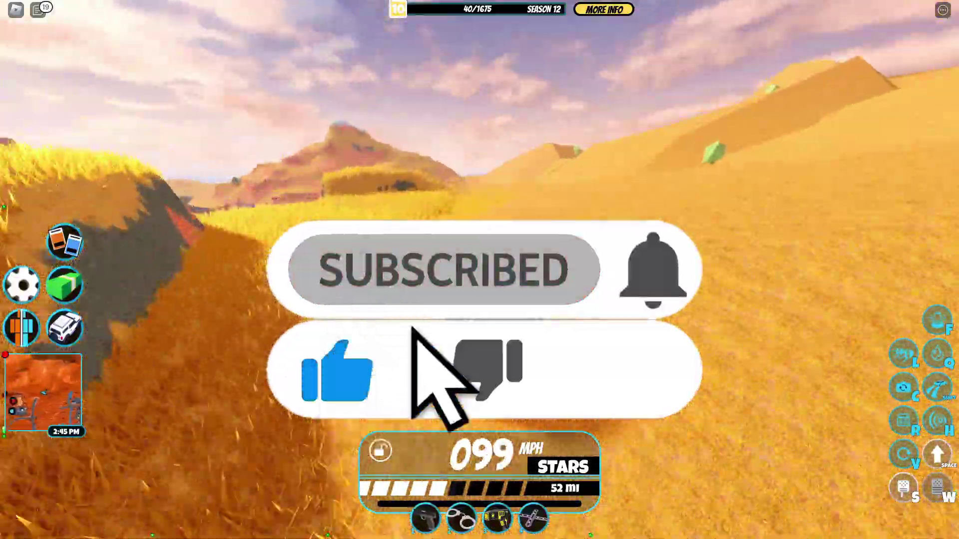
{"action": "key", "text": "a"}
{"action": "key", "text": "d"}
{"action": "key", "text": "w"}
{"action": "key", "text": "d"}
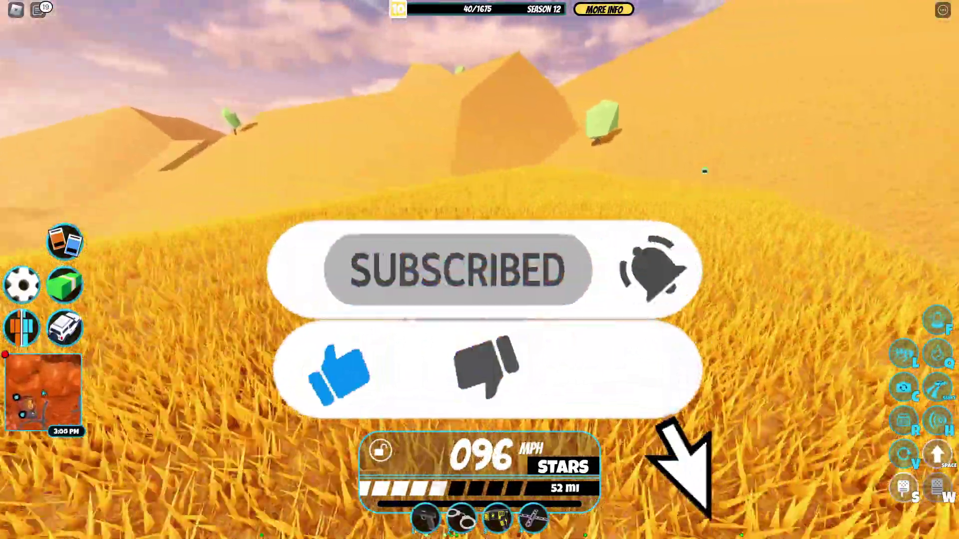
{"action": "key", "text": "a"}
{"action": "key", "text": "w"}
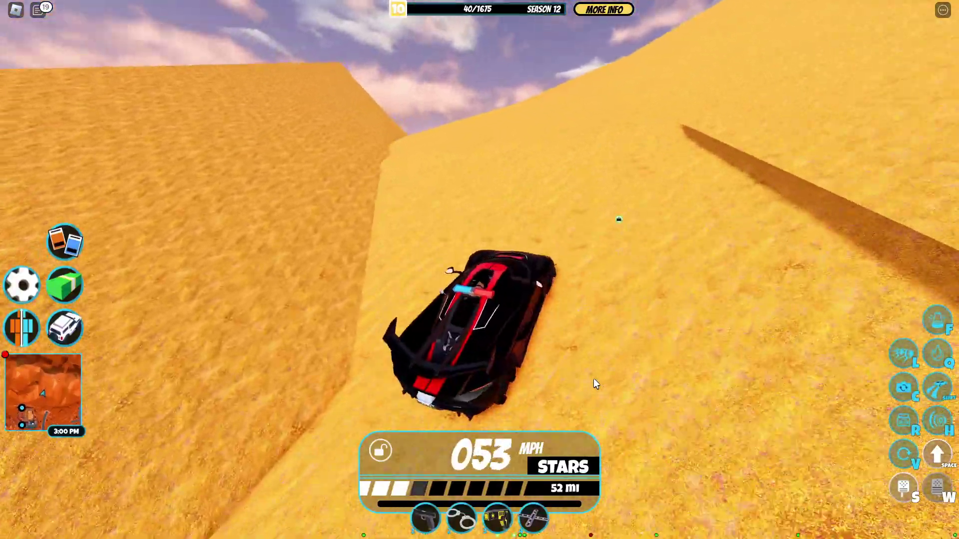
{"action": "key", "text": "a"}
{"action": "key", "text": "w"}
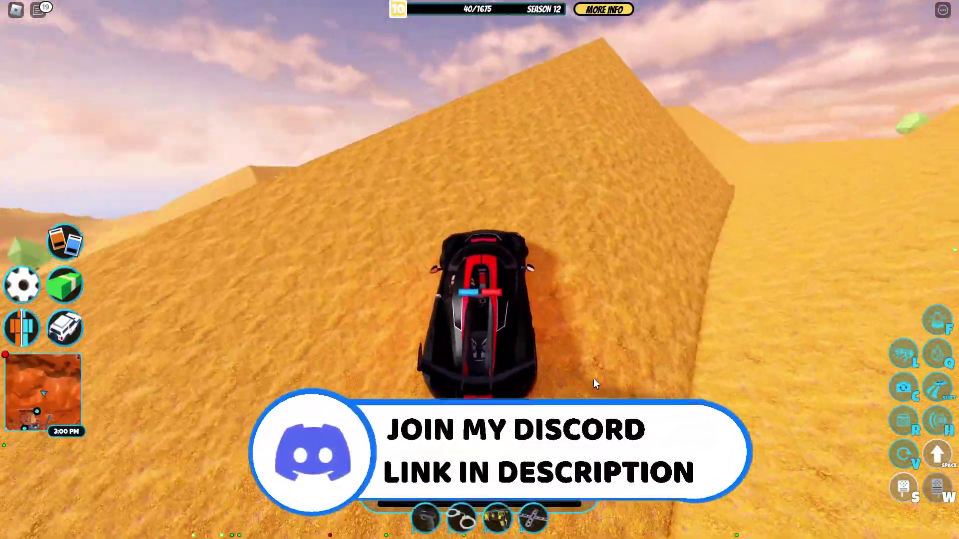
{"action": "key", "text": "w"}
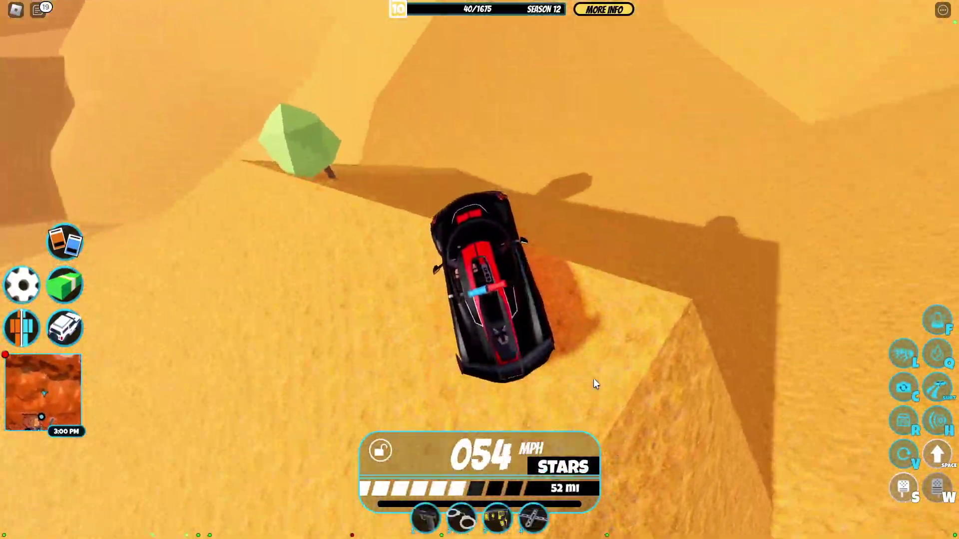
{"action": "key", "text": "w"}
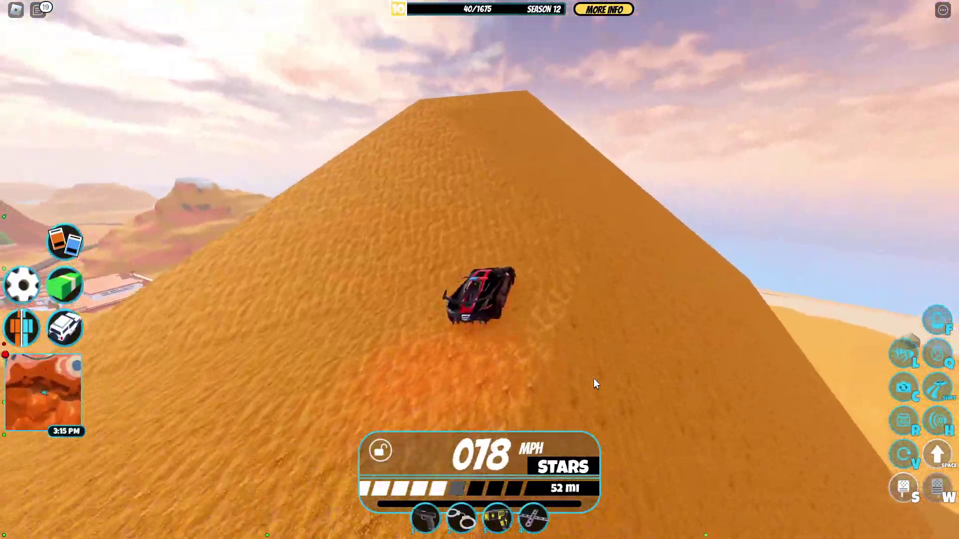
{"action": "key", "text": "w"}
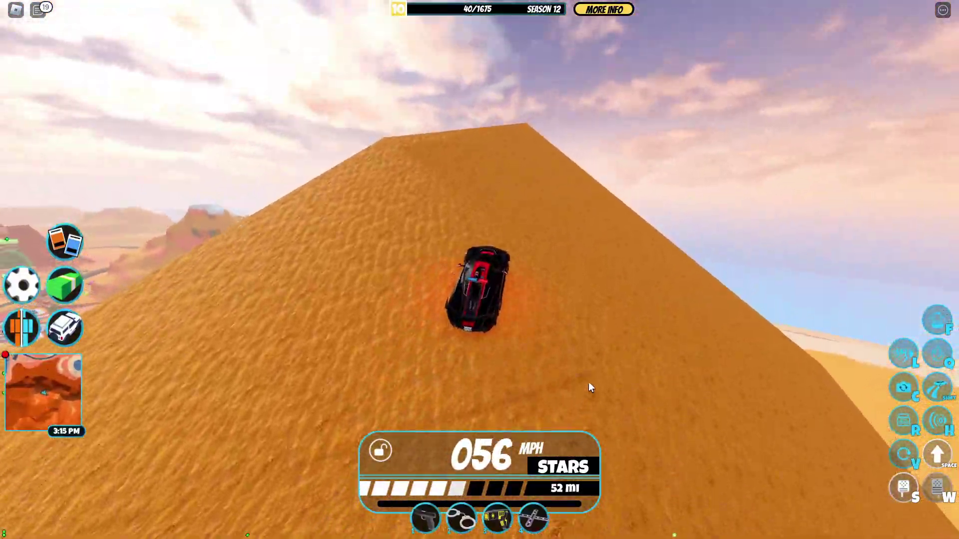
{"action": "key", "text": "w"}
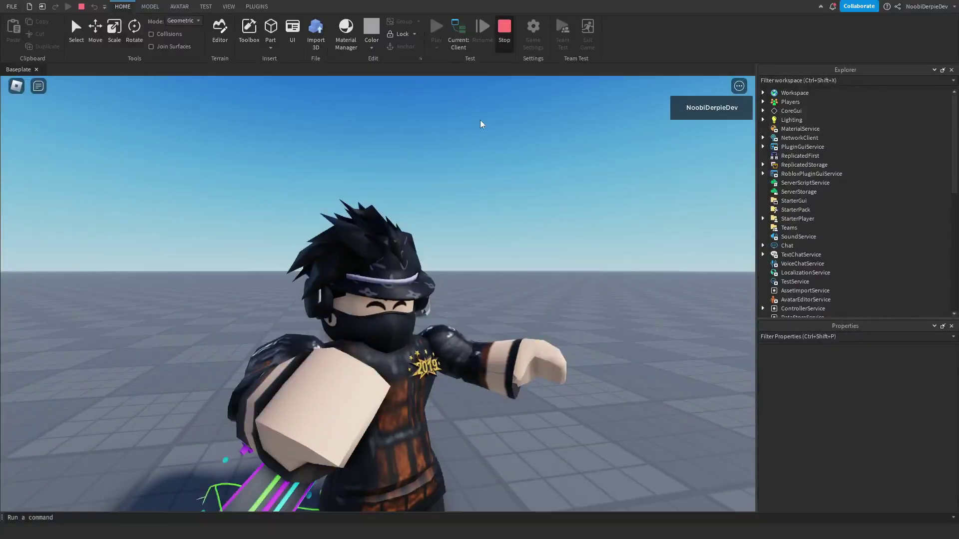
Close the Baseplate place without saving its changes and install the AutoScale Lite plugin from its Roblox page
{"action": "key", "text": "alt+F4"}
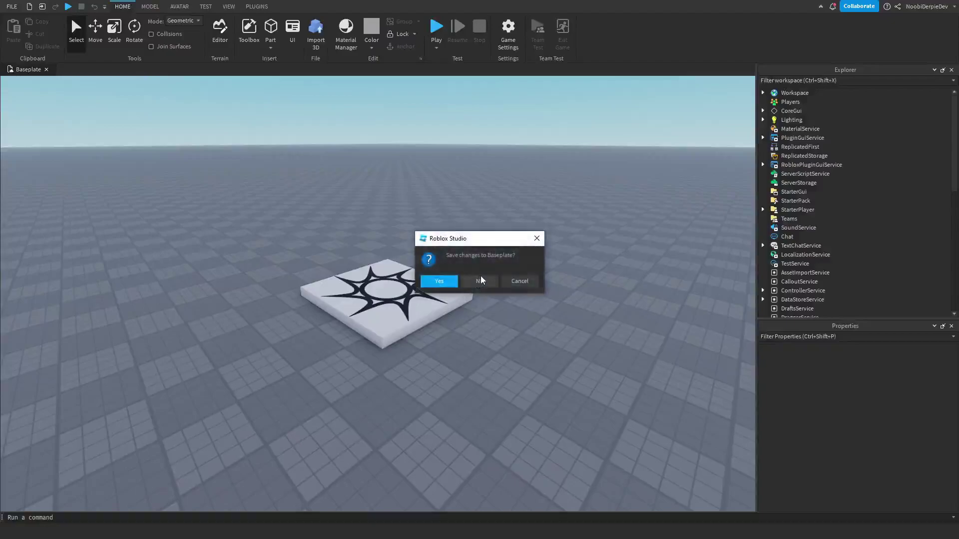
{"action": "left_click", "coordinate": [480, 280]}
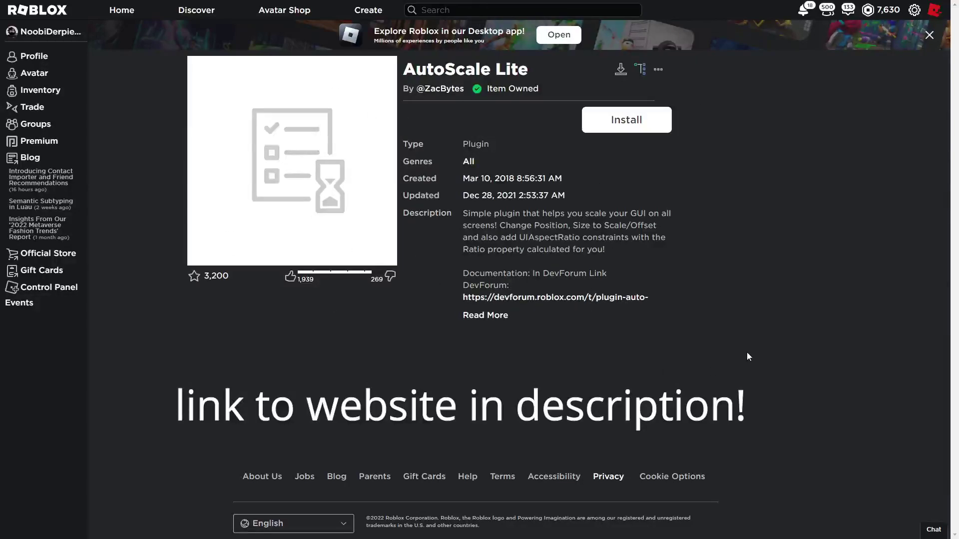
{"action": "left_click", "coordinate": [632, 126]}
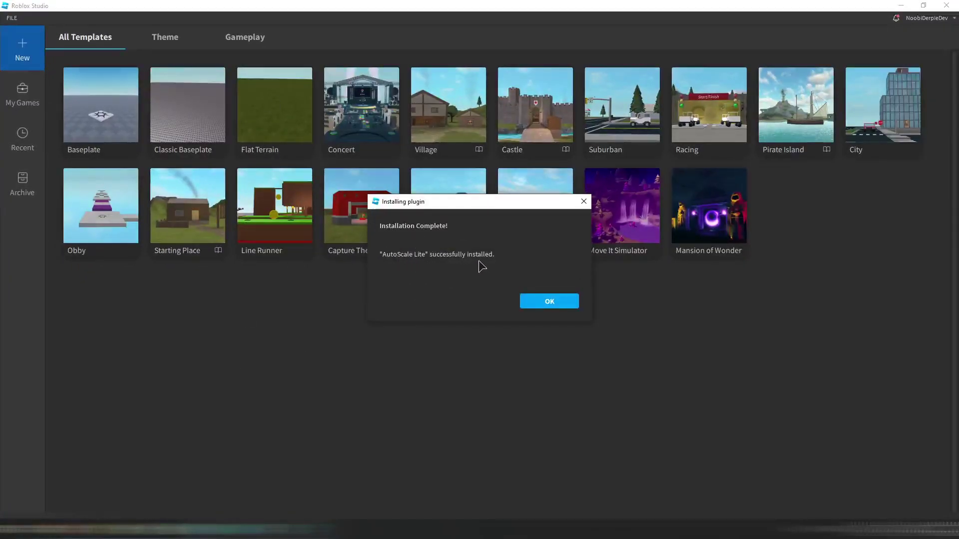
Dismiss the plugin installation notice, create a new place from the Baseplate template, and clear the workspace by closing the ThreeDText panel
{"action": "left_click", "coordinate": [543, 304]}
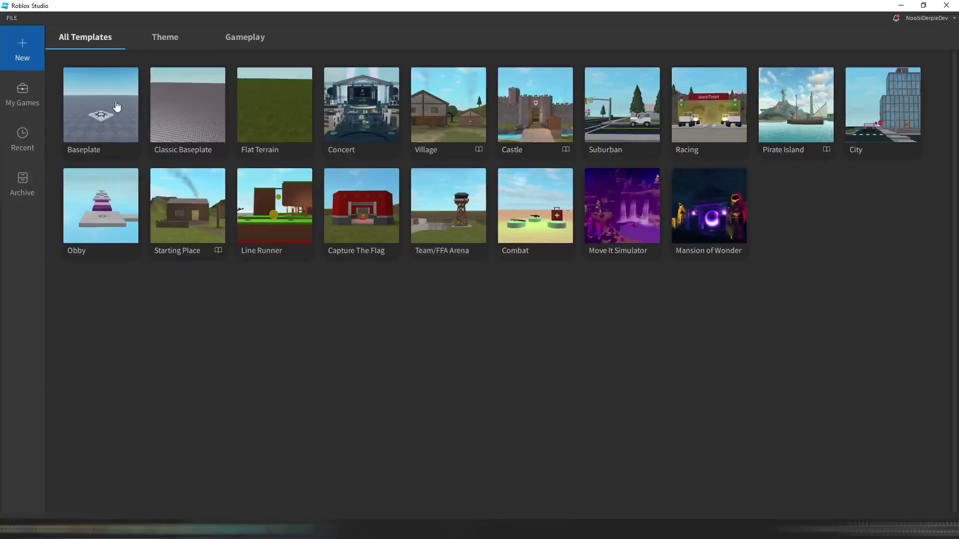
{"action": "left_click", "coordinate": [201, 248]}
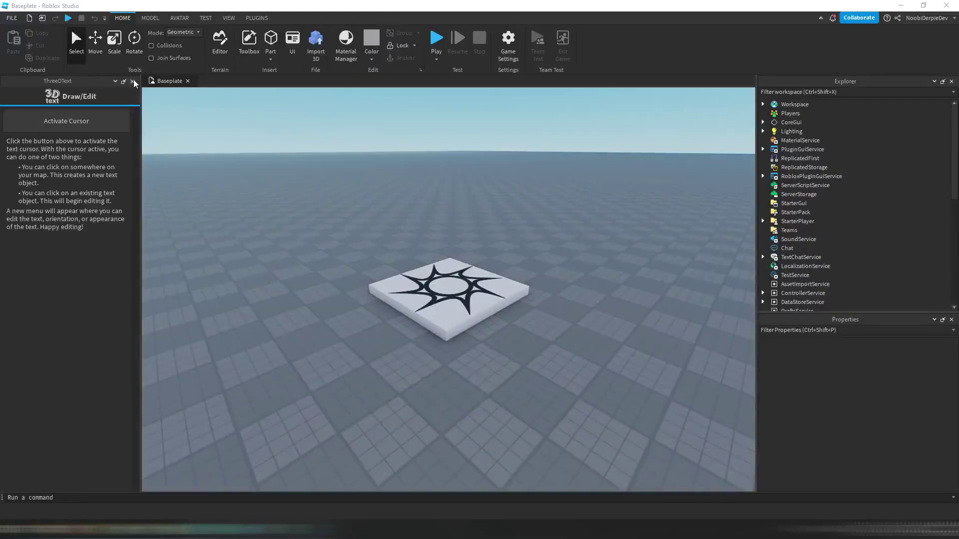
{"action": "left_click", "coordinate": [133, 81]}
{"action": "right_click_drag", "start_coordinate": [247, 186], "coordinate": [247, 186]}
{"action": "key", "text": "F11"}
{"action": "right_click_drag", "start_coordinate": [358, 285], "coordinate": [358, 285]}
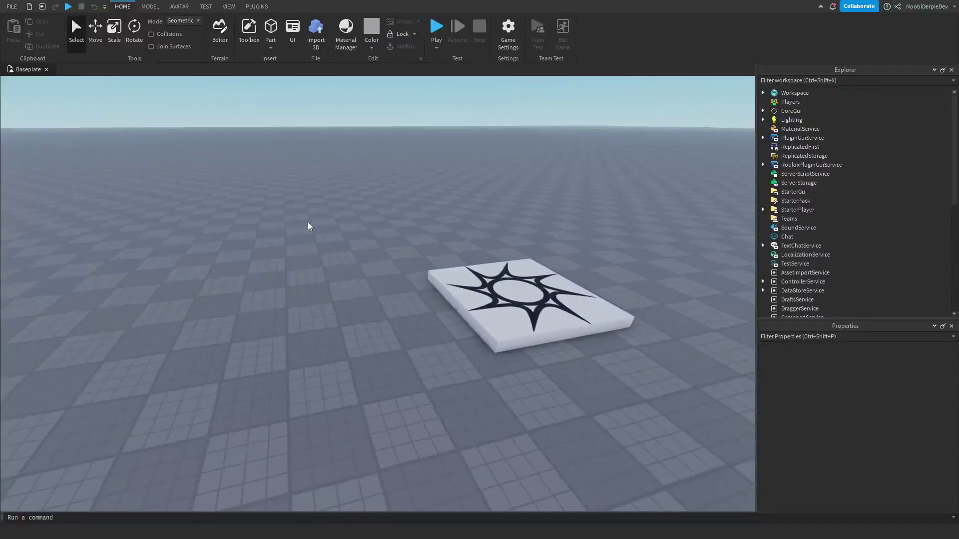
Undock AutoScale Lite's Unit Conversion window, shrink it into an upper corner of the viewport, and close it
{"action": "left_click", "coordinate": [263, 7]}
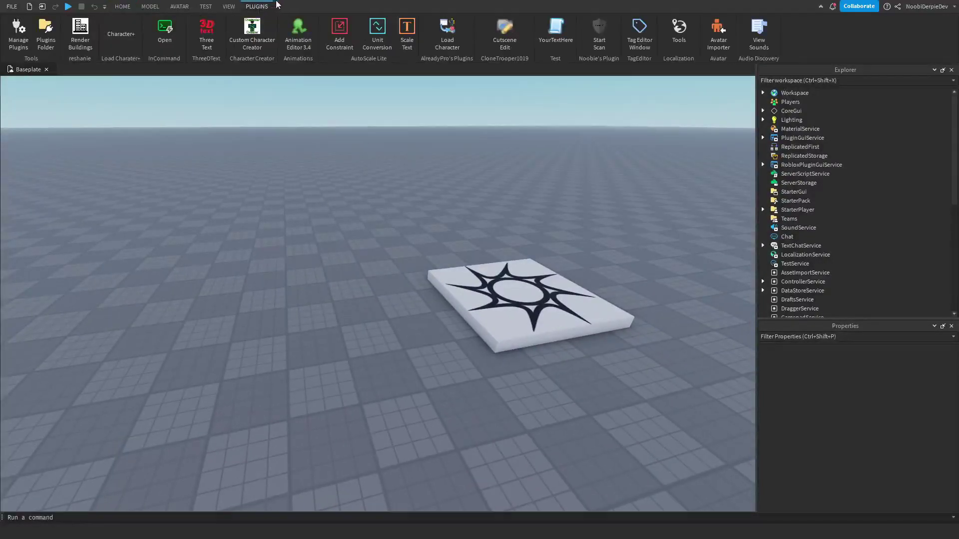
{"action": "left_click", "coordinate": [377, 48]}
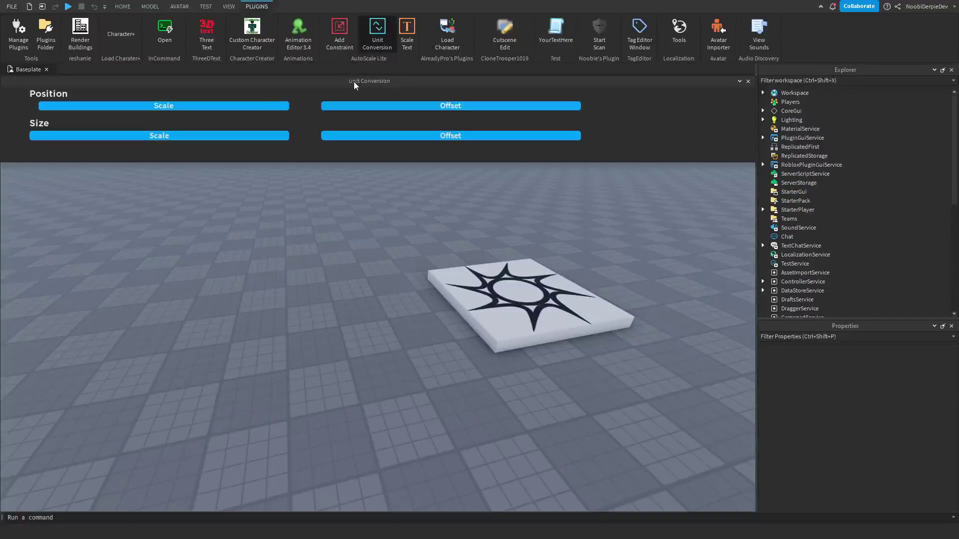
{"action": "left_click_drag", "start_coordinate": [353, 82], "coordinate": [369, 132]}
{"action": "left_click_drag", "start_coordinate": [15, 186], "coordinate": [430, 185]}
{"action": "left_click_drag", "start_coordinate": [580, 131], "coordinate": [160, 92]}
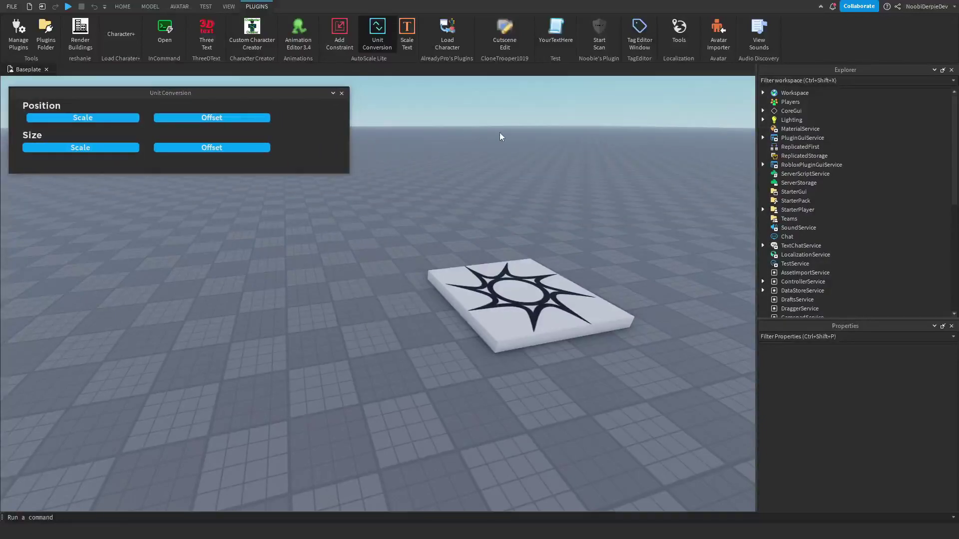
{"action": "left_click", "coordinate": [392, 50]}
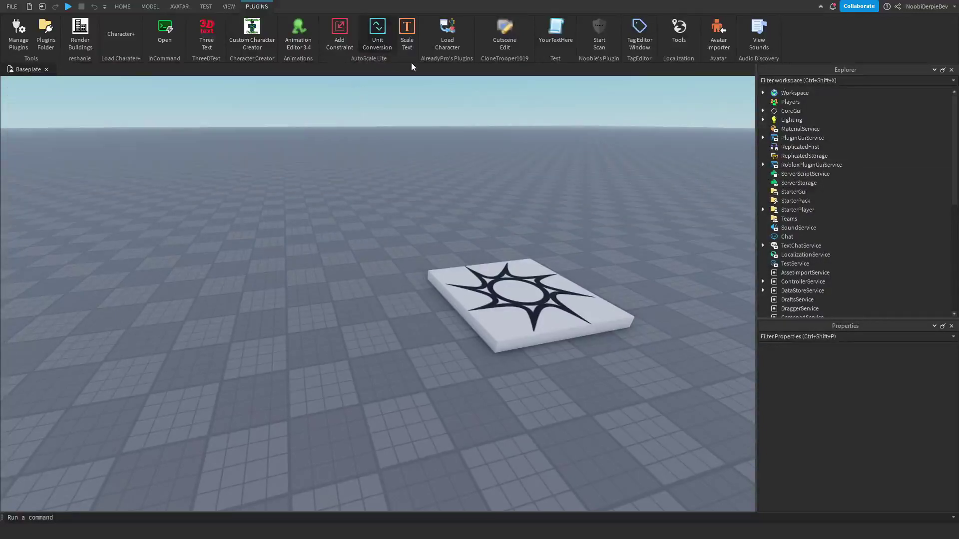
Add a ScreenGui to StarterGui and insert a Frame about 1242 x 659 pixels that covers most of the viewport
{"action": "left_click", "coordinate": [785, 192]}
{"action": "left_click", "coordinate": [817, 195]}
{"action": "left_click", "coordinate": [786, 229]}
{"action": "left_click", "coordinate": [824, 201]}
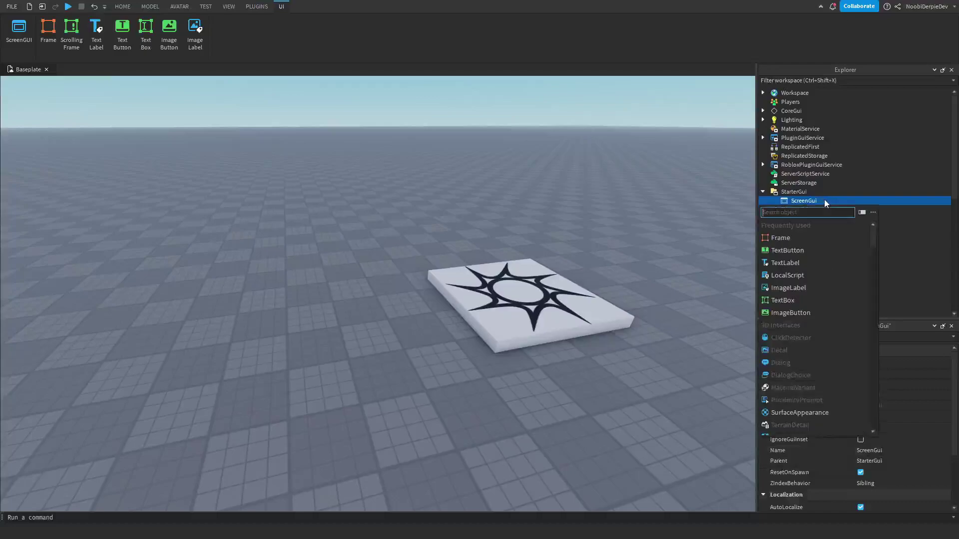
{"action": "left_click", "coordinate": [789, 240]}
{"action": "left_click_drag", "start_coordinate": [19, 101], "coordinate": [677, 438]}
{"action": "left_click", "coordinate": [681, 359]}
{"action": "right_click_drag", "start_coordinate": [680, 358], "coordinate": [616, 302]}
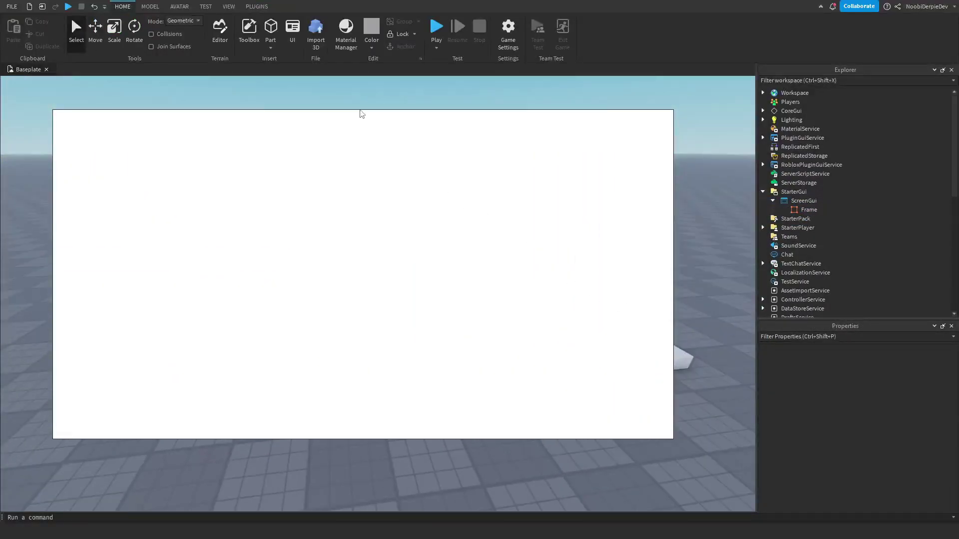
Preview the unscaled Frame under device emulation on the Samsung Tab A, iPhone X and iPhone XR, and turn emulation off
{"action": "left_click", "coordinate": [814, 210]}
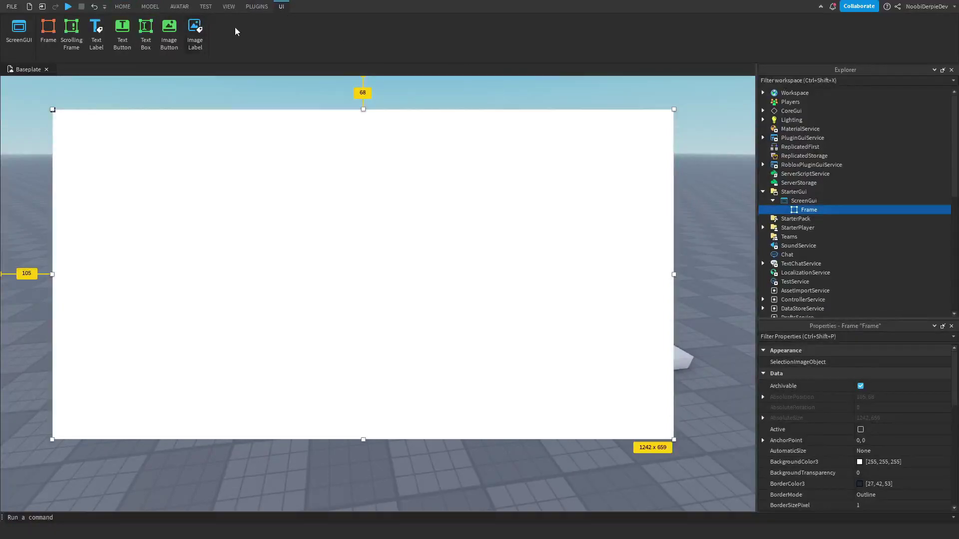
{"action": "left_click", "coordinate": [205, 7]}
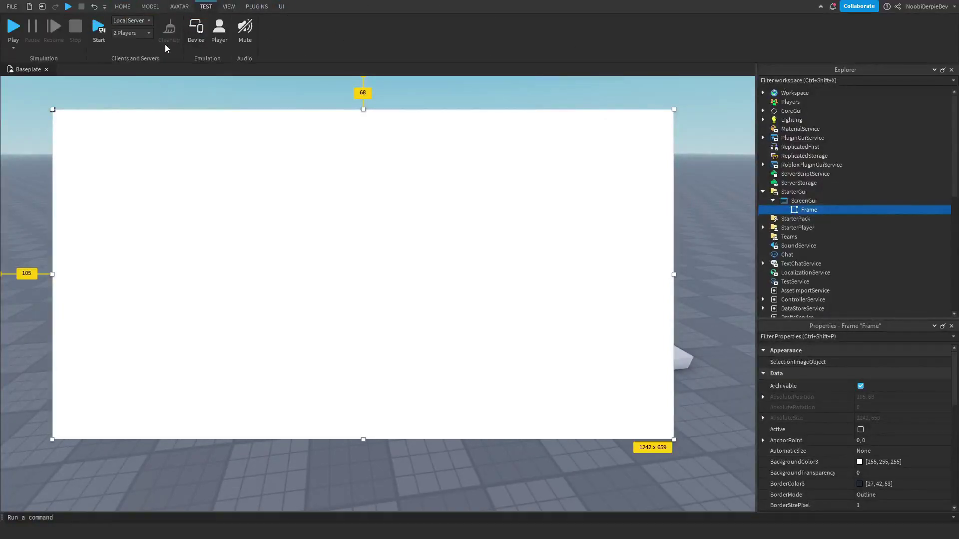
{"action": "left_click", "coordinate": [196, 29]}
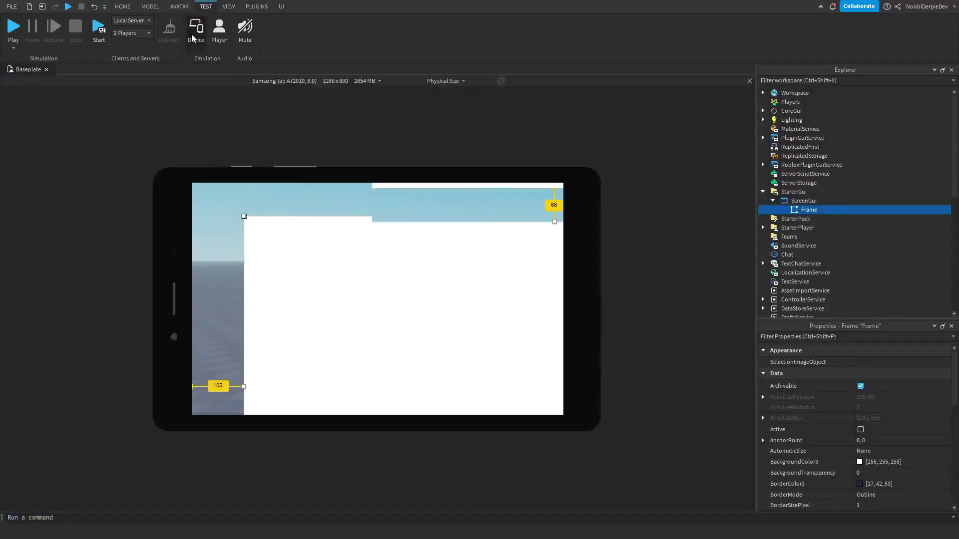
{"action": "left_click", "coordinate": [320, 81]}
{"action": "left_click", "coordinate": [294, 187]}
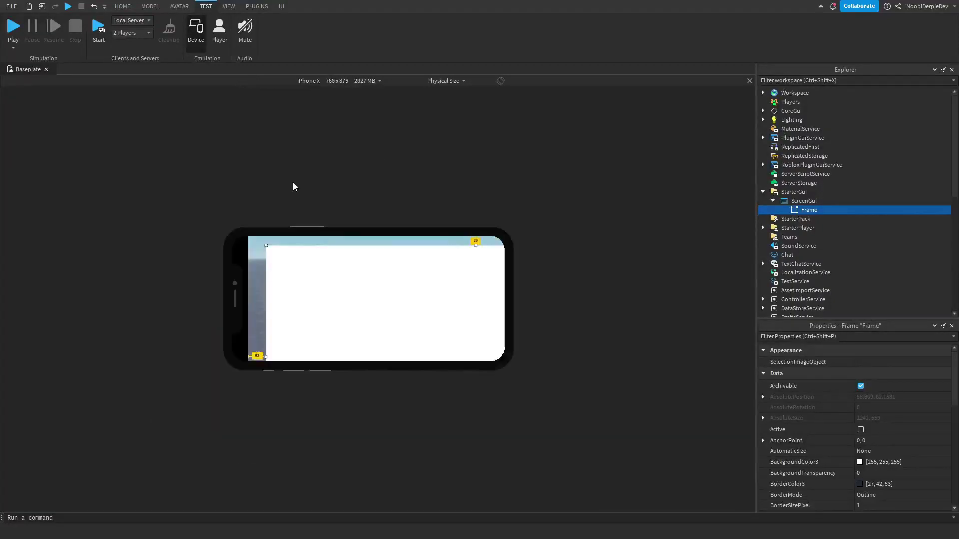
{"action": "left_click", "coordinate": [327, 83]}
{"action": "left_click", "coordinate": [292, 190]}
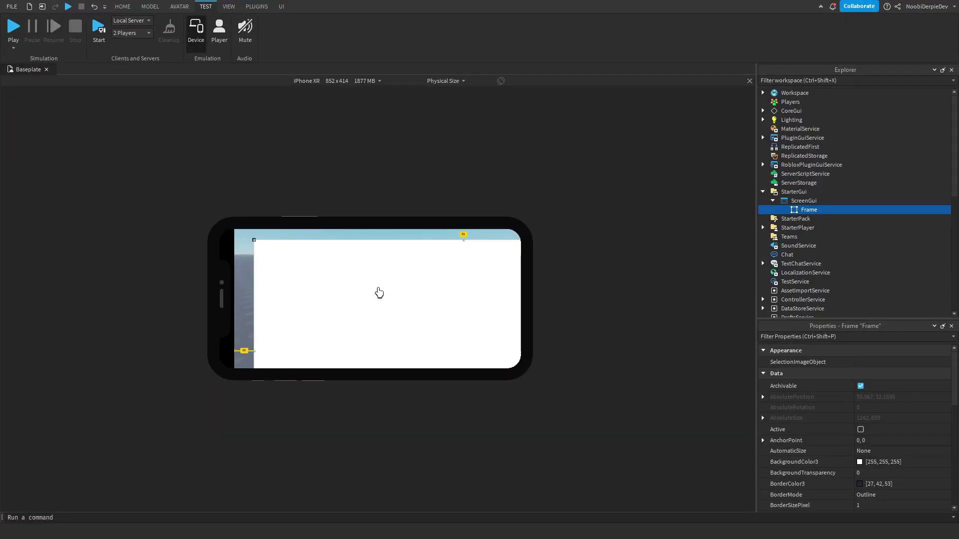
{"action": "left_click", "coordinate": [194, 37]}
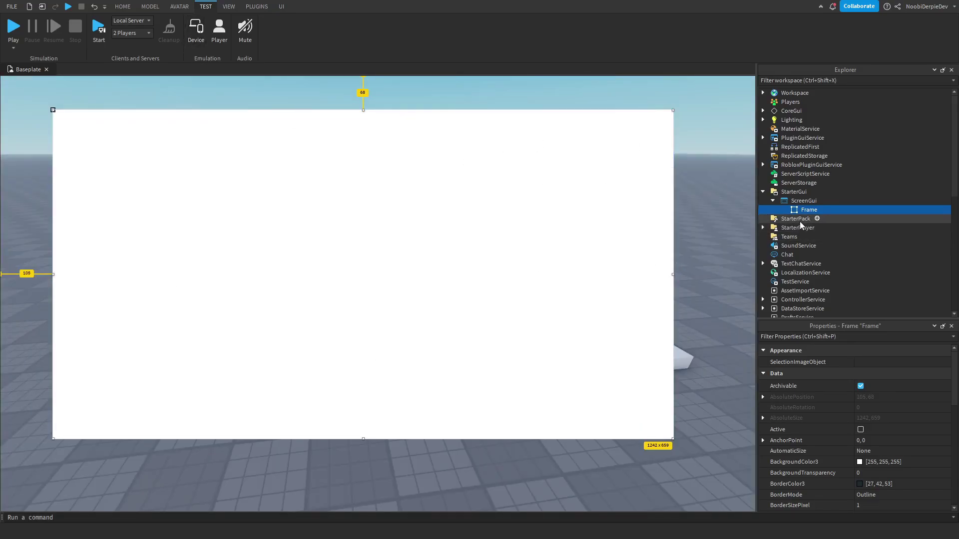
Convert the Frame's position and size to Scale with AutoScale Lite's Unit Conversion, and close the conversion window
{"action": "left_click", "coordinate": [797, 201]}
{"action": "left_click", "coordinate": [797, 209]}
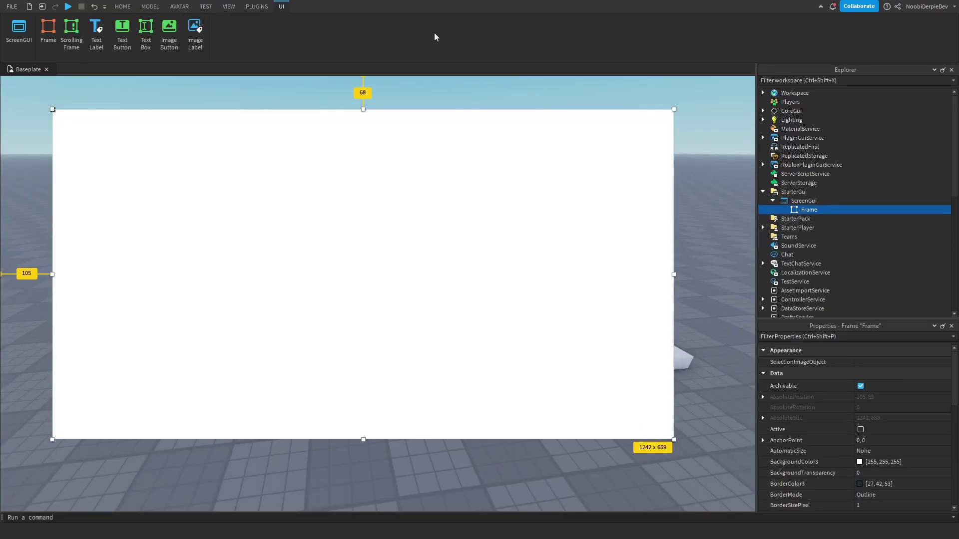
{"action": "left_click", "coordinate": [257, 6]}
{"action": "left_click", "coordinate": [378, 35]}
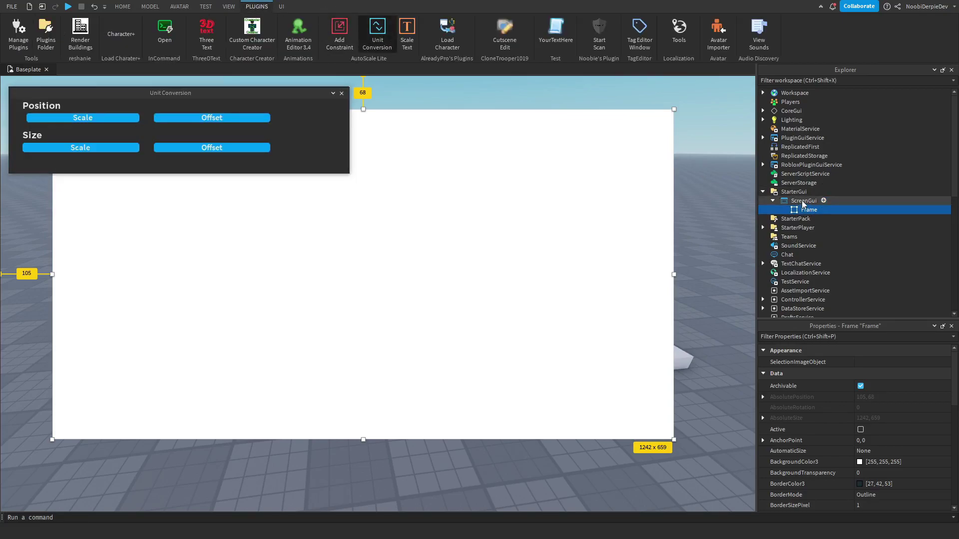
{"action": "left_click", "coordinate": [808, 212]}
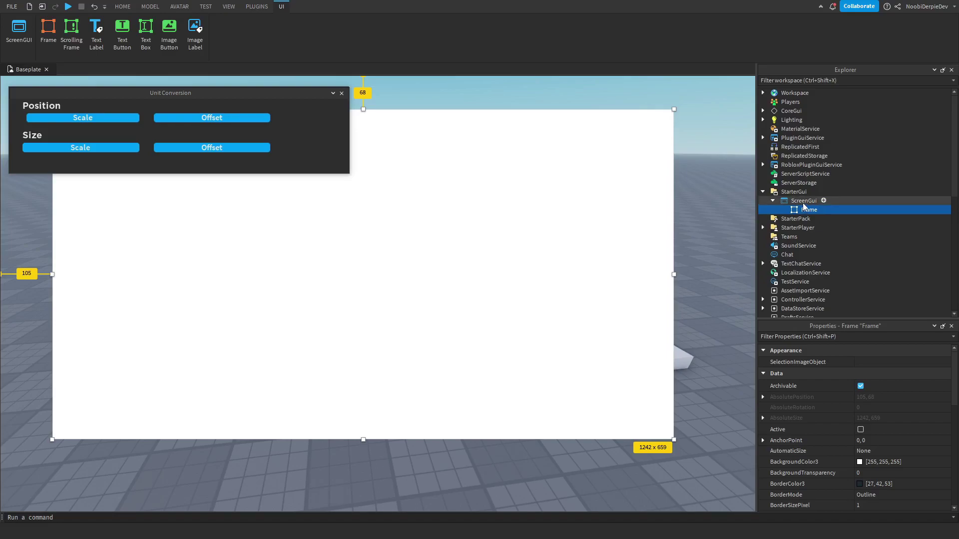
{"action": "left_click", "coordinate": [803, 201]}
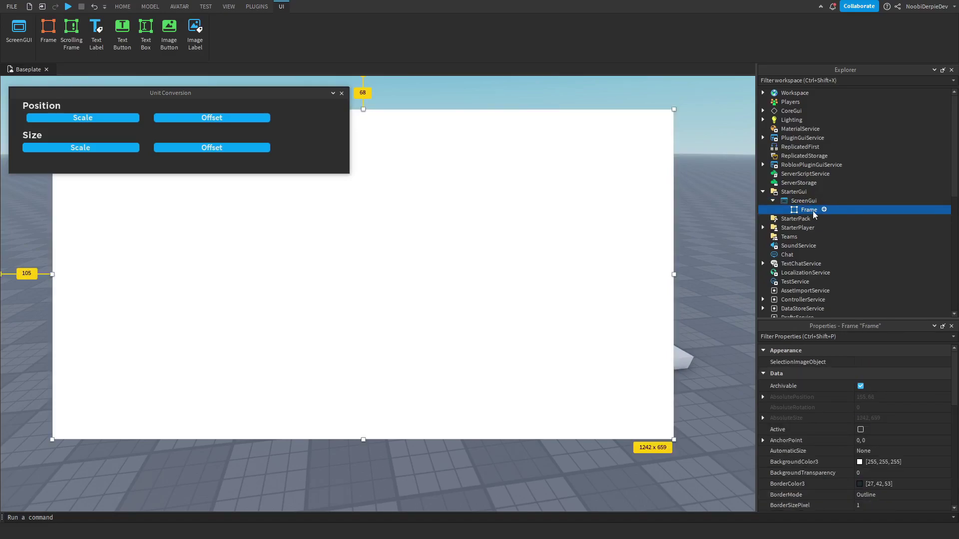
{"action": "left_click", "coordinate": [71, 119]}
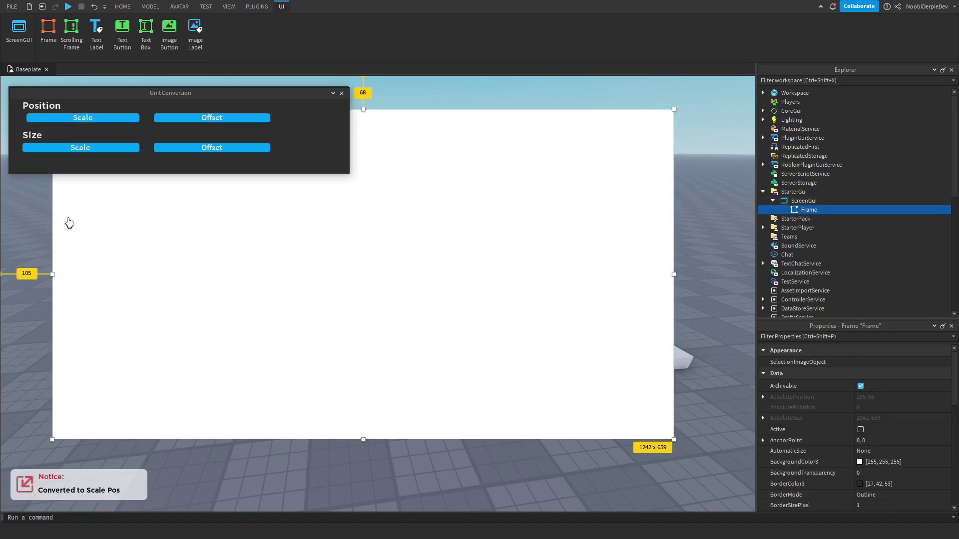
{"action": "left_click", "coordinate": [56, 150]}
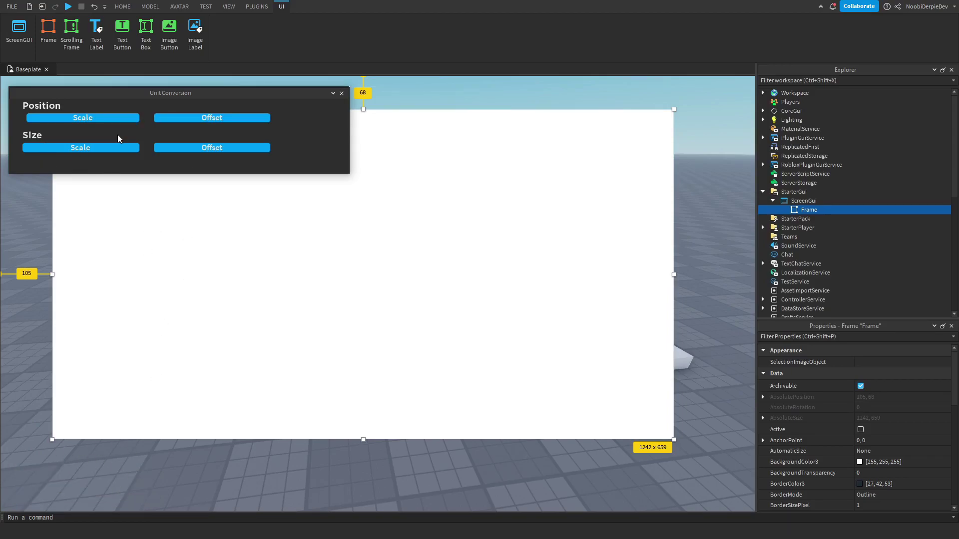
{"action": "left_click", "coordinate": [103, 149]}
{"action": "left_click", "coordinate": [88, 150]}
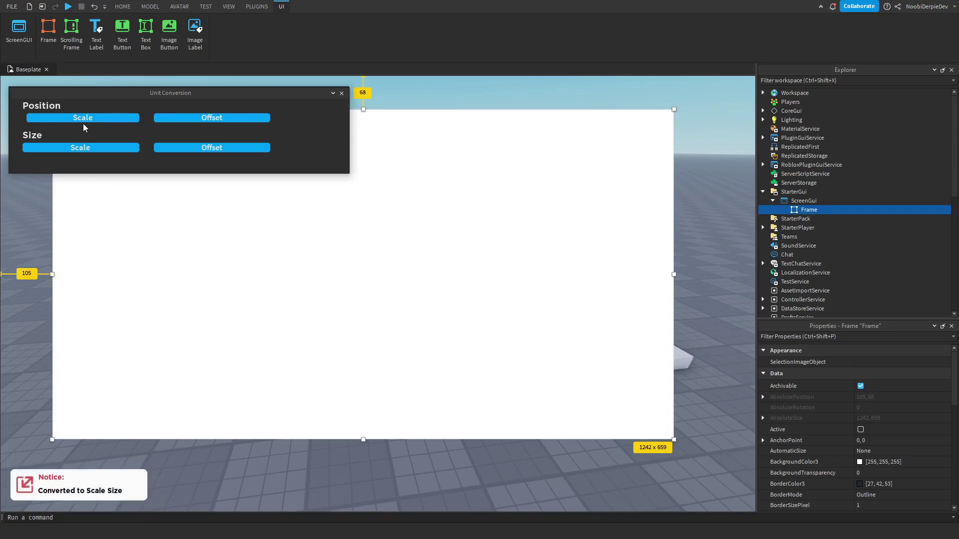
{"action": "left_click", "coordinate": [342, 93]}
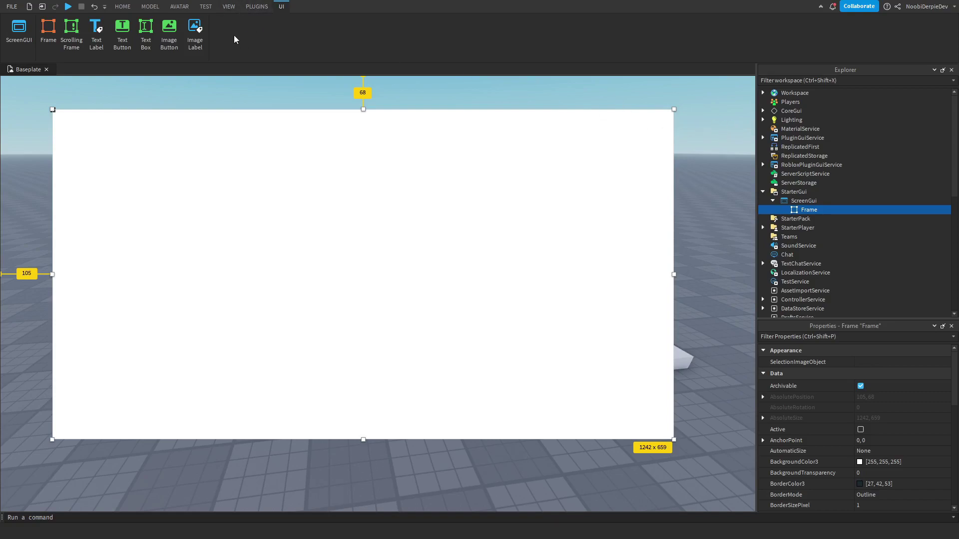
Check the converted Frame under device emulation on the iPhone XR, Average Laptop, iPhone 4S and iPad Mini 1st Generation
{"action": "left_click", "coordinate": [206, 7]}
{"action": "left_click", "coordinate": [194, 31]}
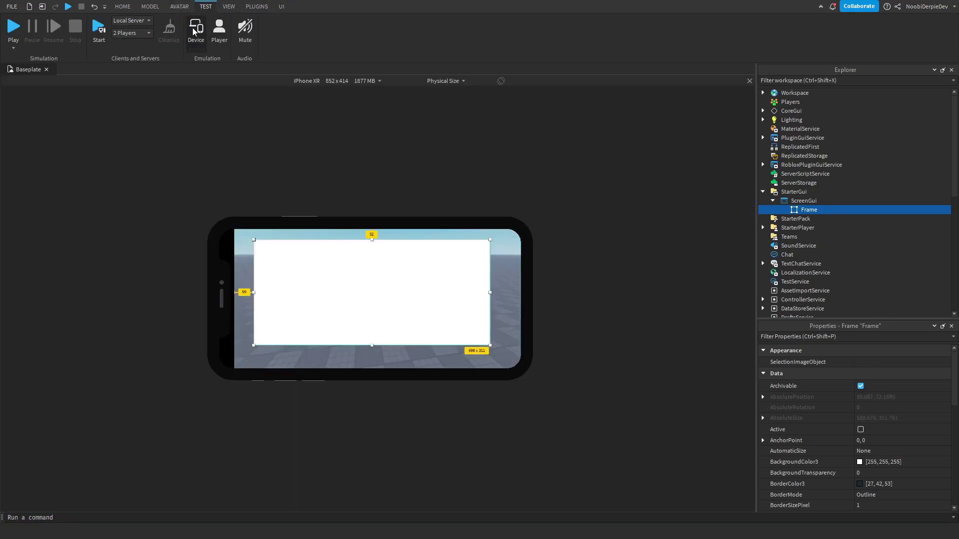
{"action": "left_click", "coordinate": [348, 83]}
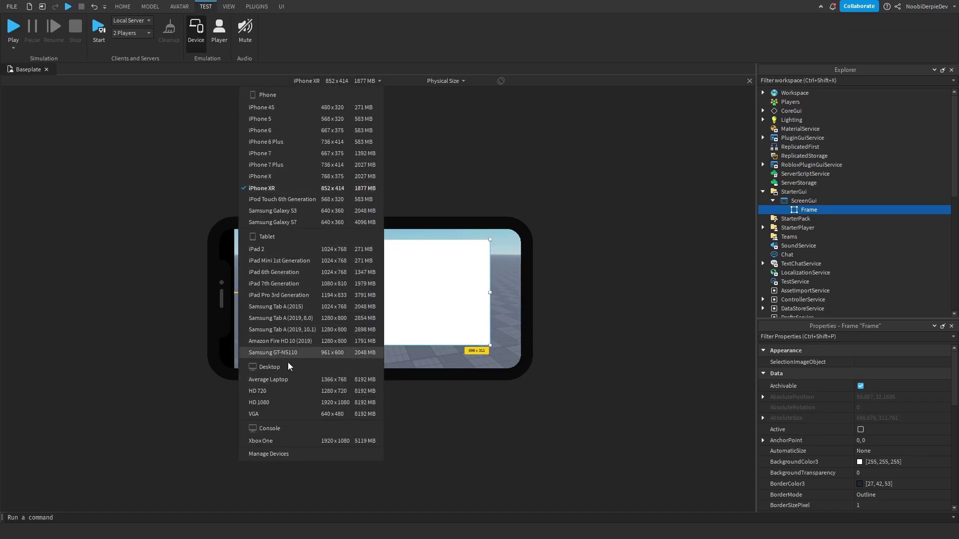
{"action": "left_click", "coordinate": [278, 380]}
{"action": "left_click", "coordinate": [303, 81]}
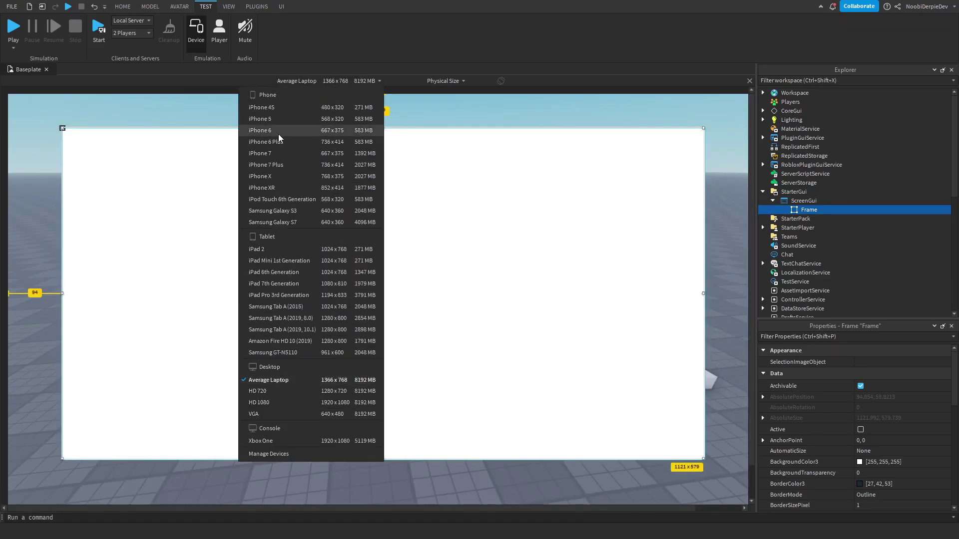
{"action": "left_click", "coordinate": [285, 111]}
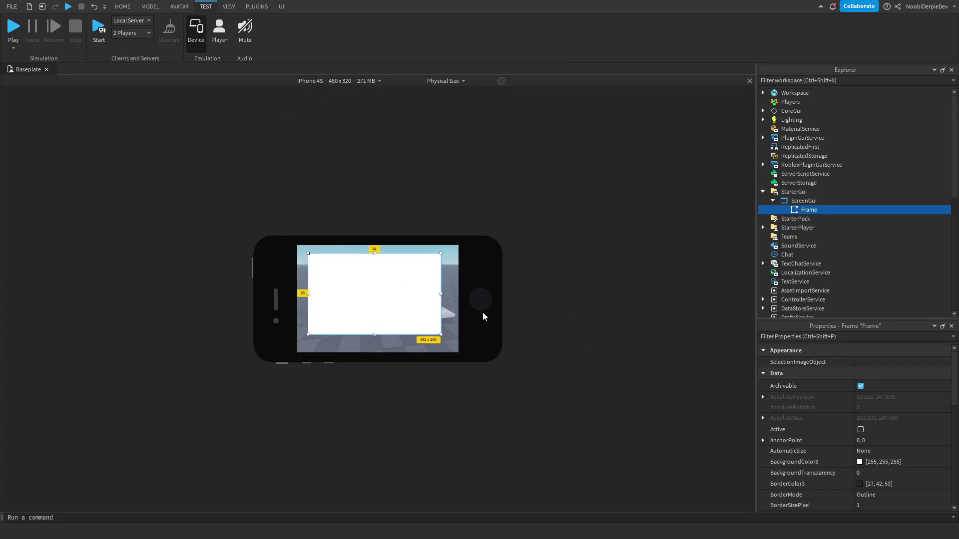
{"action": "left_click", "coordinate": [378, 82]}
{"action": "left_click", "coordinate": [293, 260]}
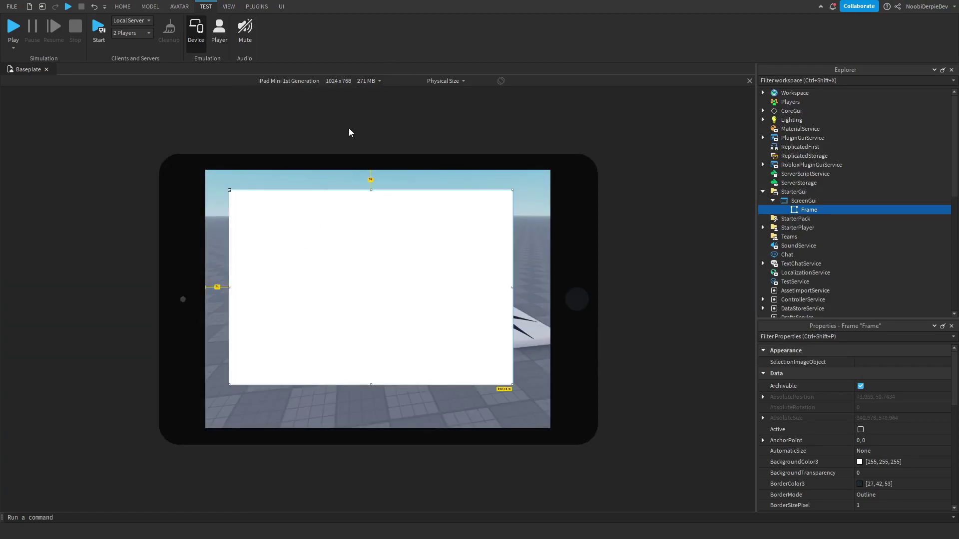
Check the Frame on the emulated Samsung GT-N5110, iPhone X and iPhone 7 Plus, and turn device emulation off
{"action": "left_click", "coordinate": [332, 82]}
{"action": "left_click", "coordinate": [293, 353]}
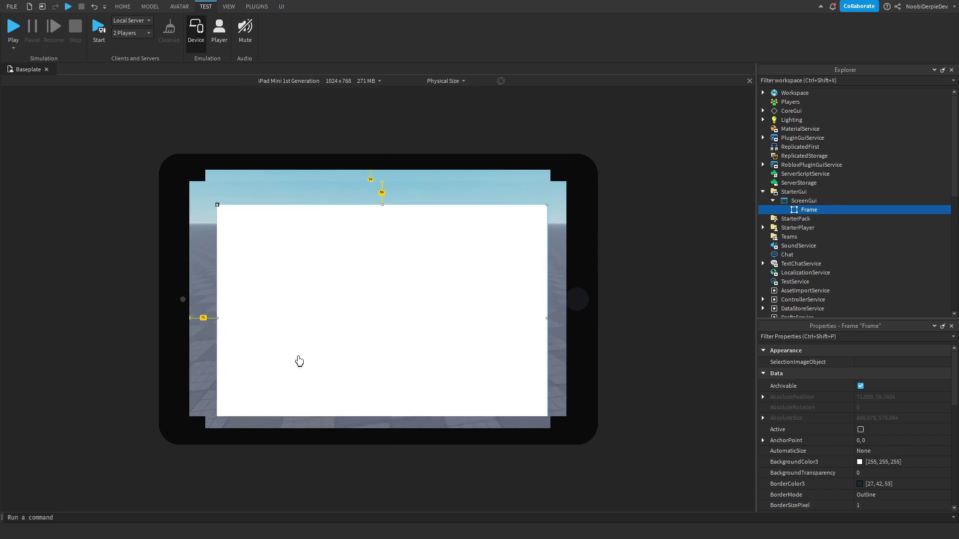
{"action": "left_click", "coordinate": [324, 82]}
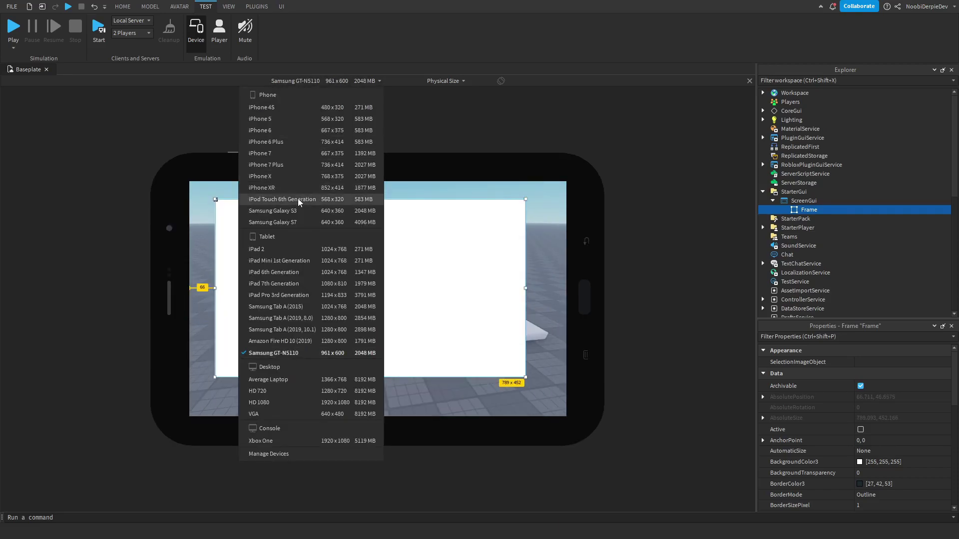
{"action": "left_click", "coordinate": [287, 131]}
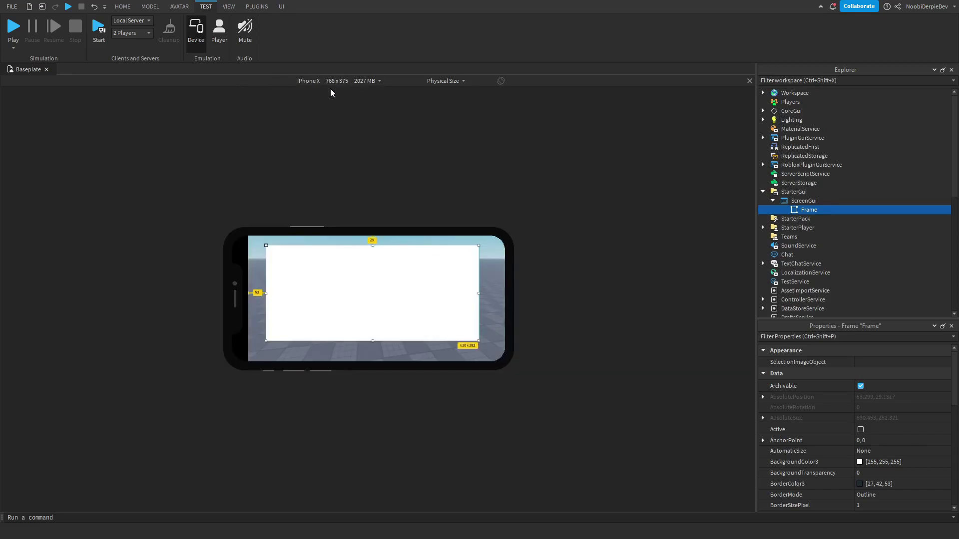
{"action": "left_click", "coordinate": [349, 82]}
{"action": "left_click", "coordinate": [350, 81]}
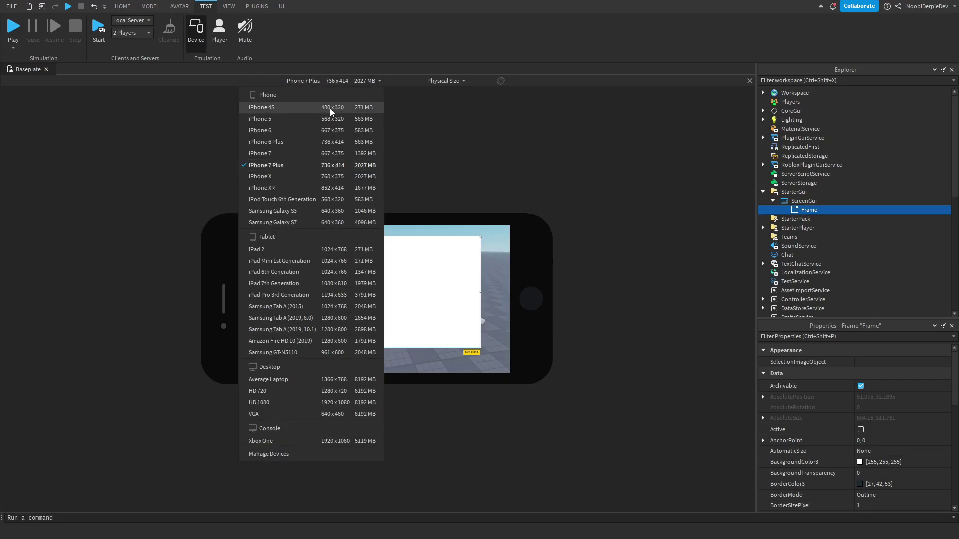
{"action": "left_click", "coordinate": [326, 95]}
{"action": "left_click", "coordinate": [195, 33]}
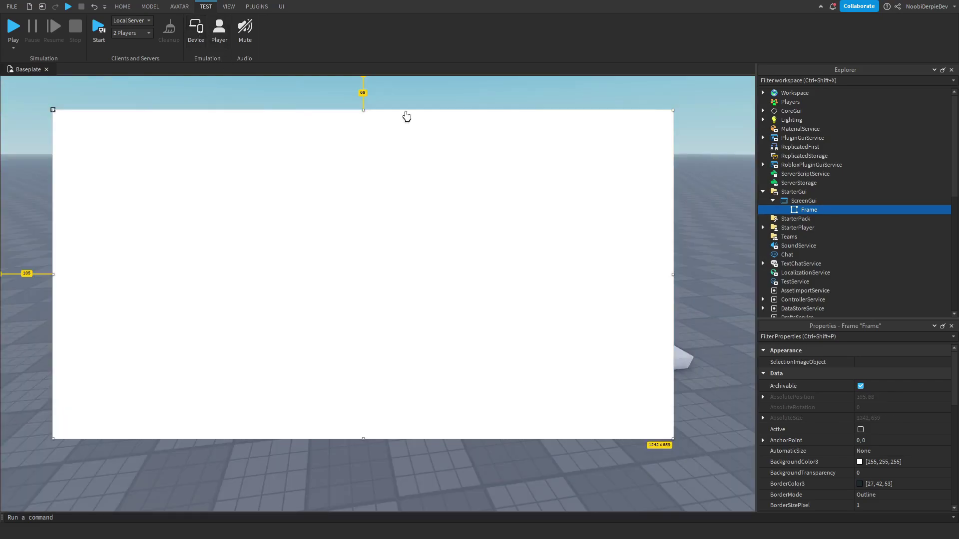
Deselect the Frame and resize the viewport to check how the Frame scales with it
{"action": "left_click", "coordinate": [732, 129]}
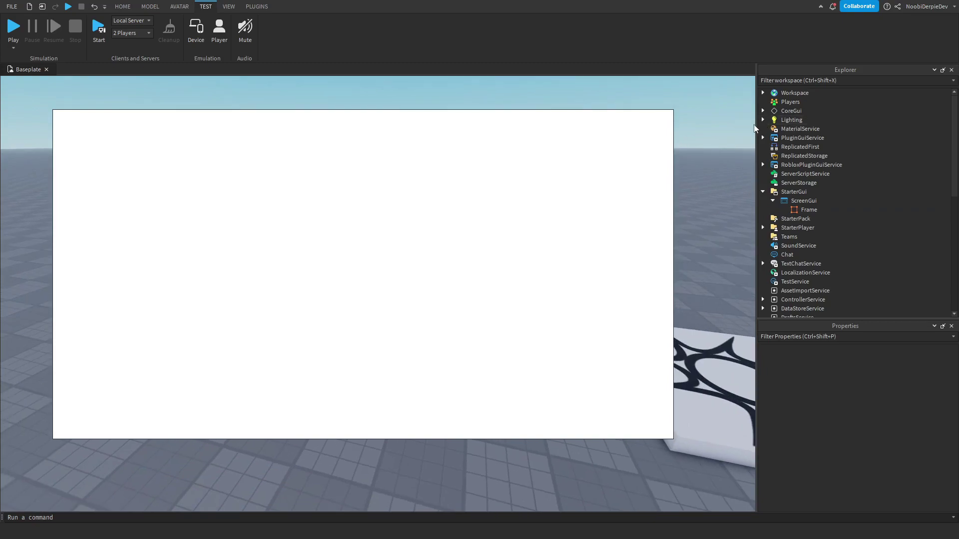
{"action": "left_click_drag", "start_coordinate": [756, 123], "coordinate": [755, 156]}
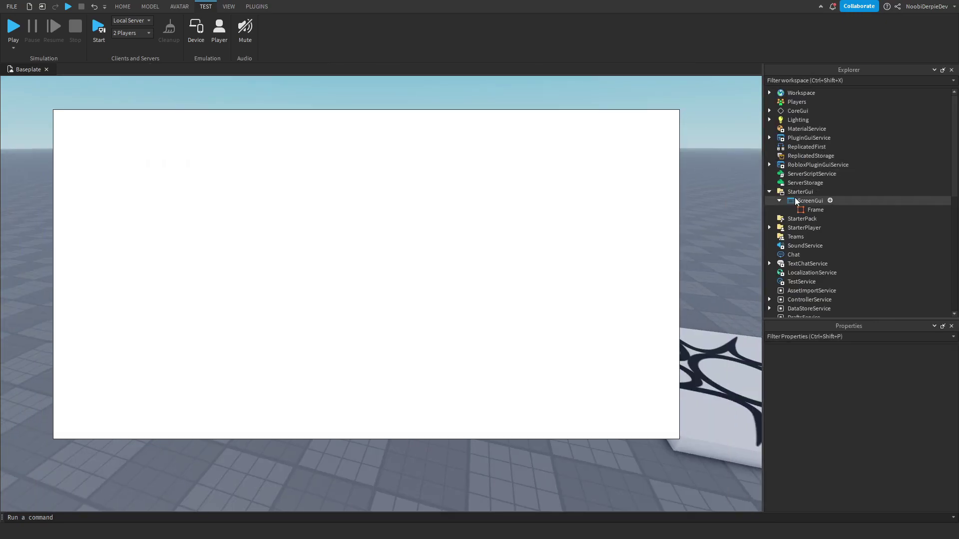
Delete the existing ScreenGui from StarterGui
{"action": "left_click", "coordinate": [796, 201]}
{"action": "key", "text": "Delete"}
{"action": "left_click", "coordinate": [820, 193]}
{"action": "left_click", "coordinate": [801, 241]}
{"action": "left_click", "coordinate": [802, 208]}
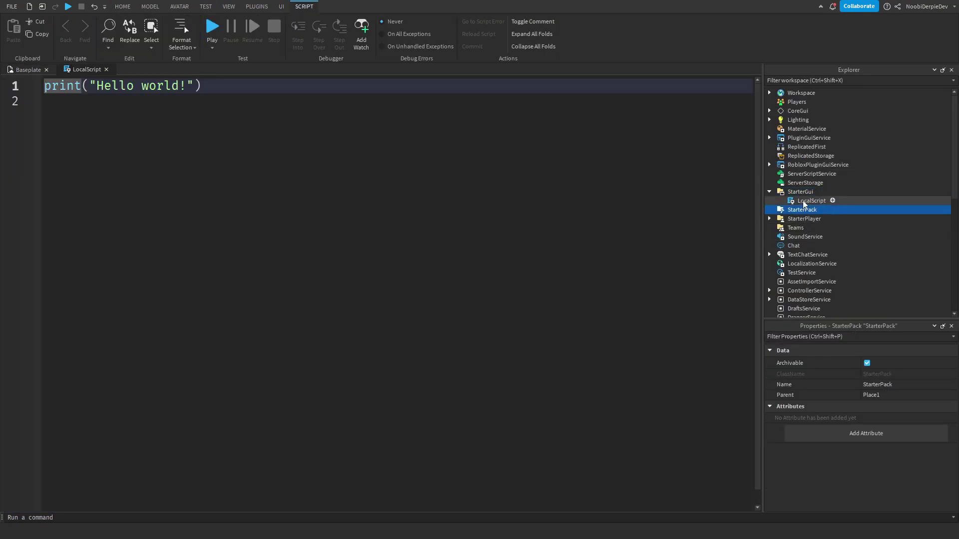
{"action": "left_click", "coordinate": [803, 202]}
{"action": "key", "text": "Delete"}
Add a new ScreenGui under StarterGui with a Frame inside it
{"action": "left_click", "coordinate": [819, 192]}
{"action": "left_click", "coordinate": [800, 229]}
{"action": "left_click", "coordinate": [829, 201]}
{"action": "left_click", "coordinate": [804, 237]}
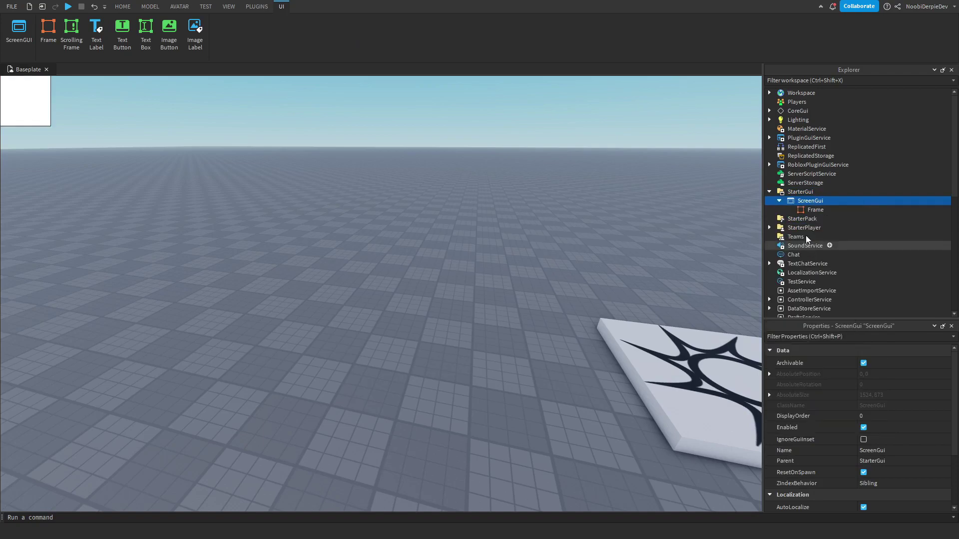
Move the new Frame to about 75, 81 and enlarge it to about 1316 × 651
{"action": "left_click_drag", "start_coordinate": [45, 120], "coordinate": [83, 161]}
{"action": "left_click", "coordinate": [90, 172]}
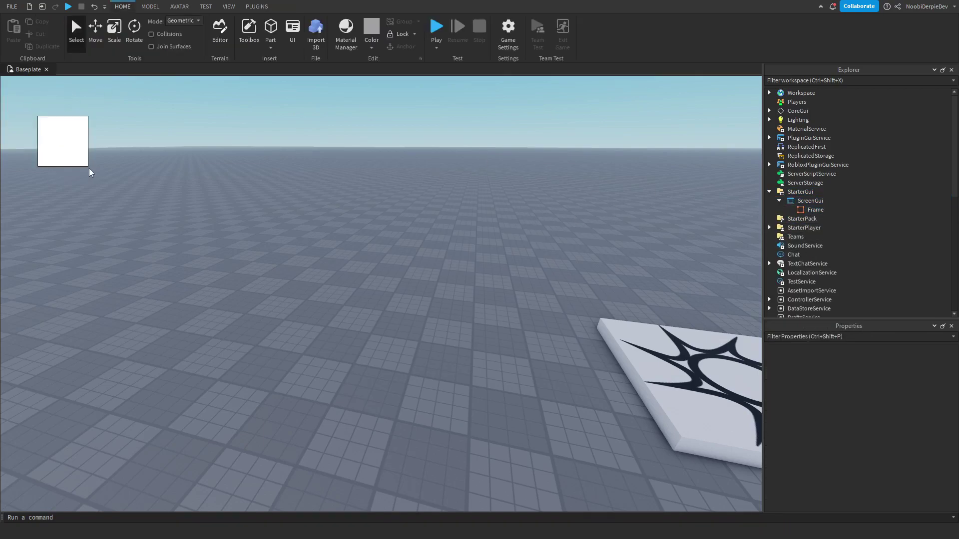
{"action": "left_click", "coordinate": [798, 210]}
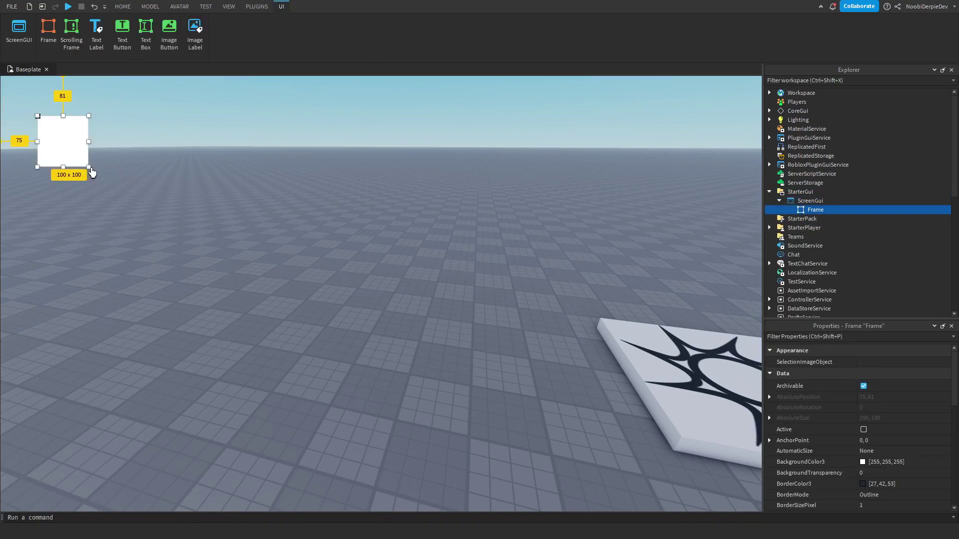
{"action": "left_click_drag", "start_coordinate": [87, 167], "coordinate": [695, 442]}
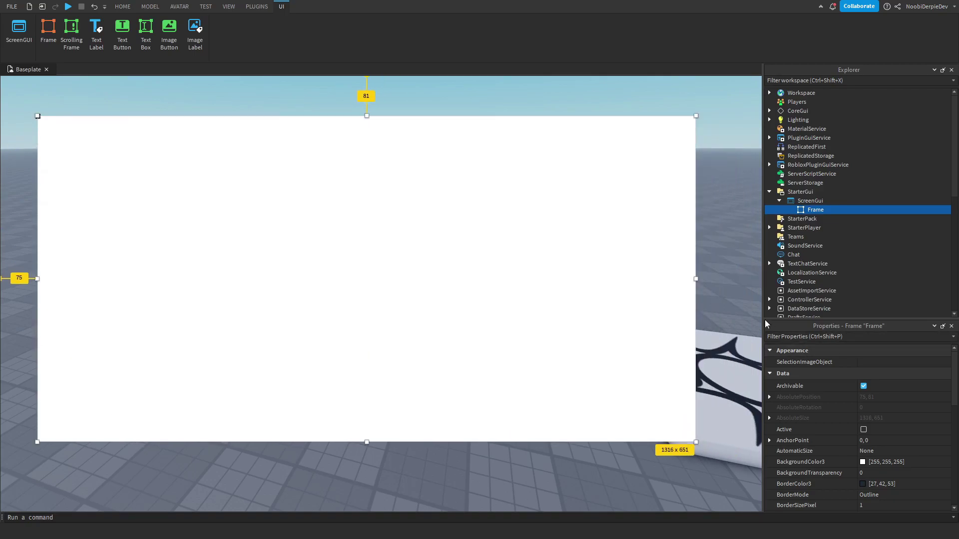
Narrow the viewport to check how the unconverted Frame reacts, reselect the Frame and widen the viewport again
{"action": "left_click_drag", "start_coordinate": [761, 318], "coordinate": [210, 306]}
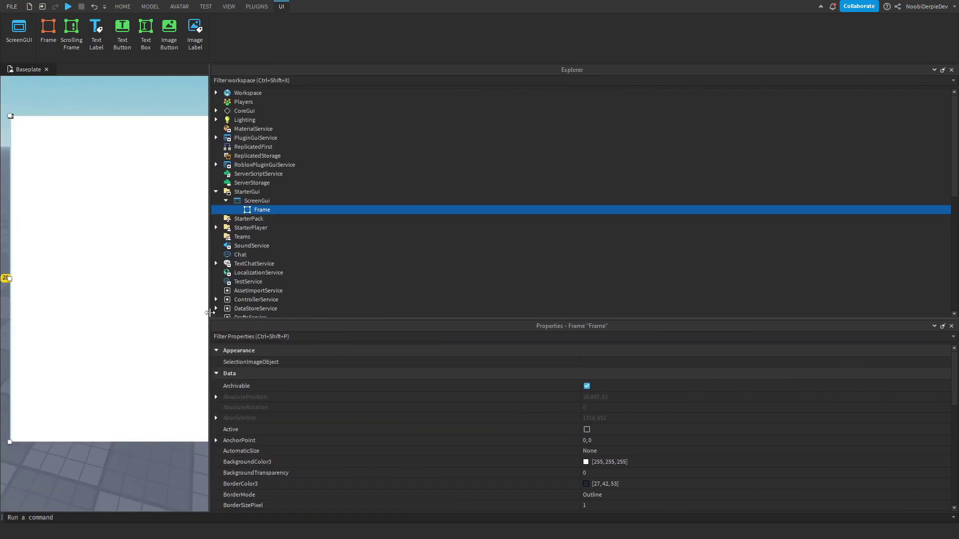
{"action": "left_click", "coordinate": [253, 202]}
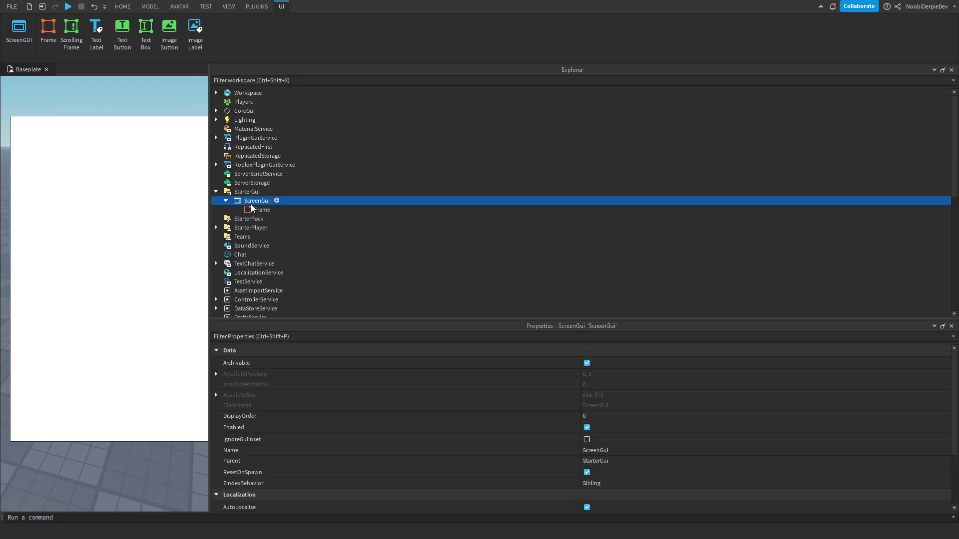
{"action": "left_click", "coordinate": [252, 209]}
{"action": "left_click_drag", "start_coordinate": [209, 204], "coordinate": [758, 204]}
Convert the enlarged Frame's position and size to Scale with AutoScale Lite's Unit Conversion, and close the conversion window
{"action": "left_click", "coordinate": [249, 6]}
{"action": "left_click", "coordinate": [377, 34]}
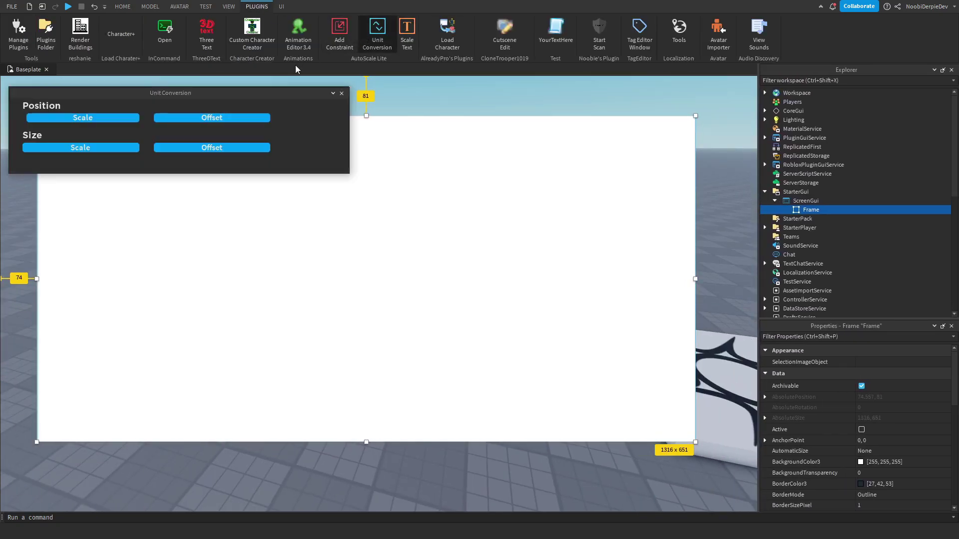
{"action": "left_click", "coordinate": [106, 119]}
{"action": "left_click", "coordinate": [96, 148]}
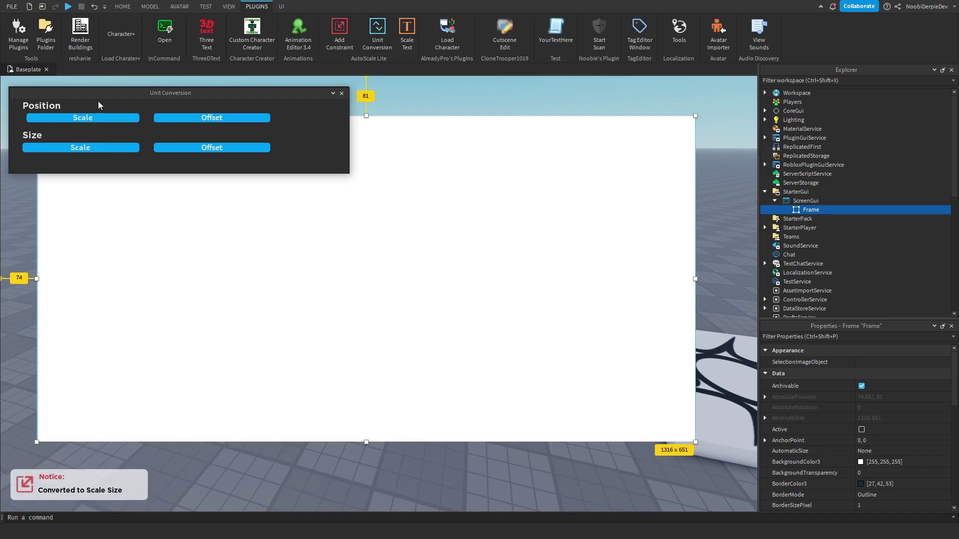
{"action": "left_click", "coordinate": [341, 93]}
Narrow and widen the viewport to check how the converted Frame scales with it
{"action": "left_click_drag", "start_coordinate": [758, 148], "coordinate": [192, 164]}
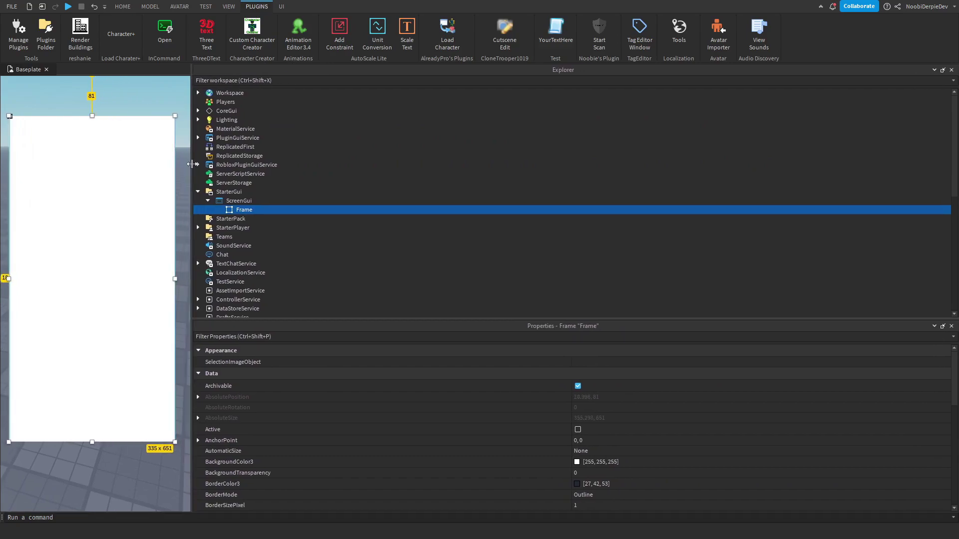
{"action": "left_click", "coordinate": [171, 110]}
{"action": "left_click_drag", "start_coordinate": [193, 151], "coordinate": [719, 180]}
Shrink the converted Frame into the viewport's upper-left corner, and narrow the viewport slightly to check its scaling
{"action": "left_click", "coordinate": [771, 209]}
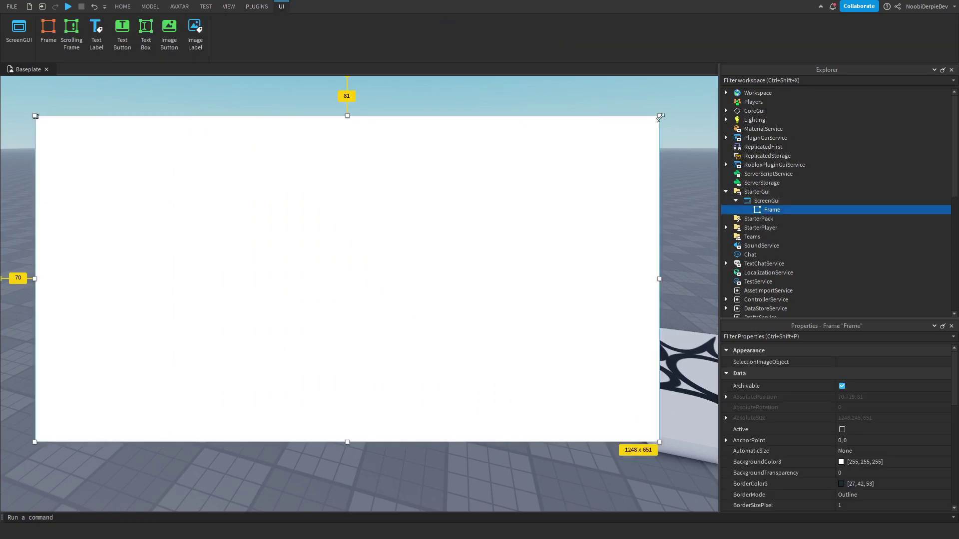
{"action": "left_click_drag", "start_coordinate": [659, 115], "coordinate": [184, 114]}
{"action": "left_click", "coordinate": [342, 161]}
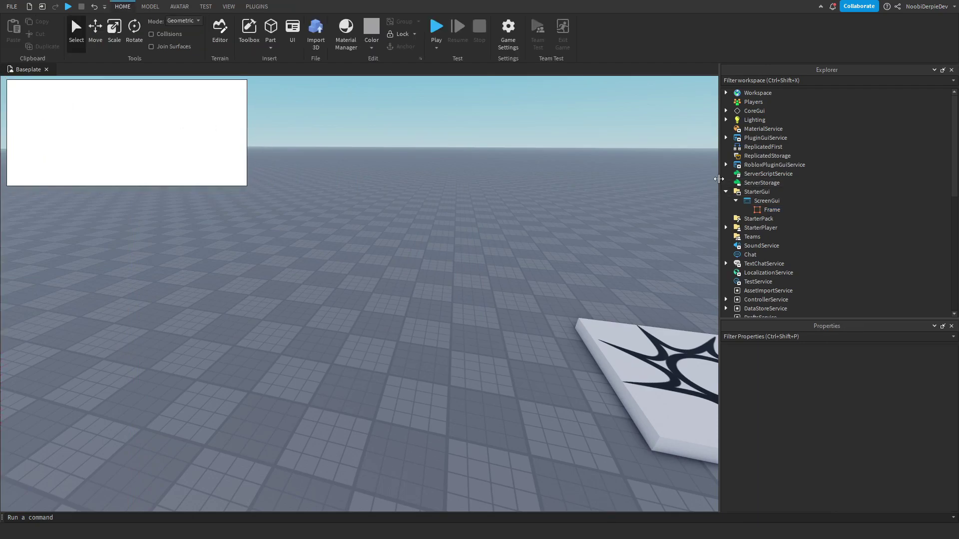
{"action": "left_click_drag", "start_coordinate": [719, 181], "coordinate": [673, 200]}
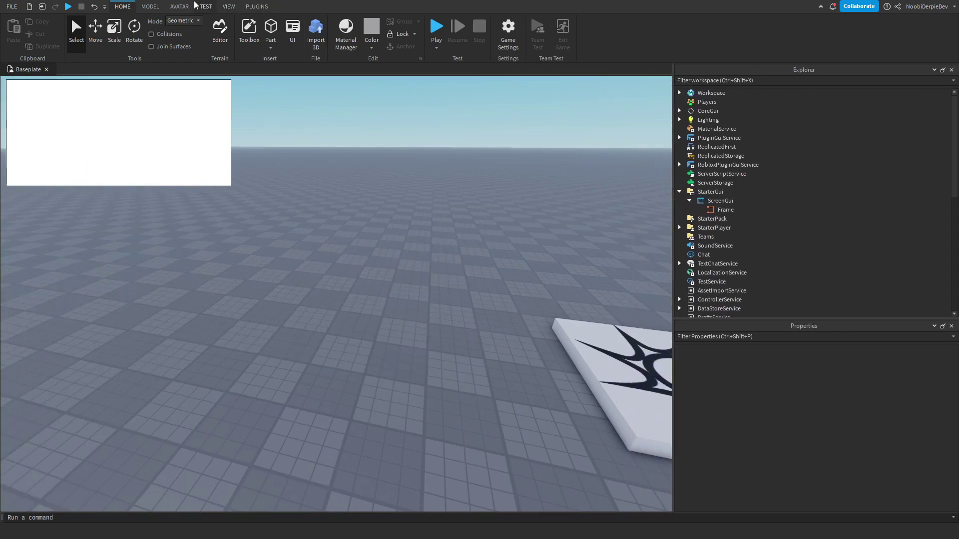
Check the smaller Frame under device emulation on the iPhone XR and Samsung Galaxy S7, and turn emulation off
{"action": "left_click", "coordinate": [205, 6]}
{"action": "left_click", "coordinate": [195, 30]}
{"action": "left_click", "coordinate": [324, 81]}
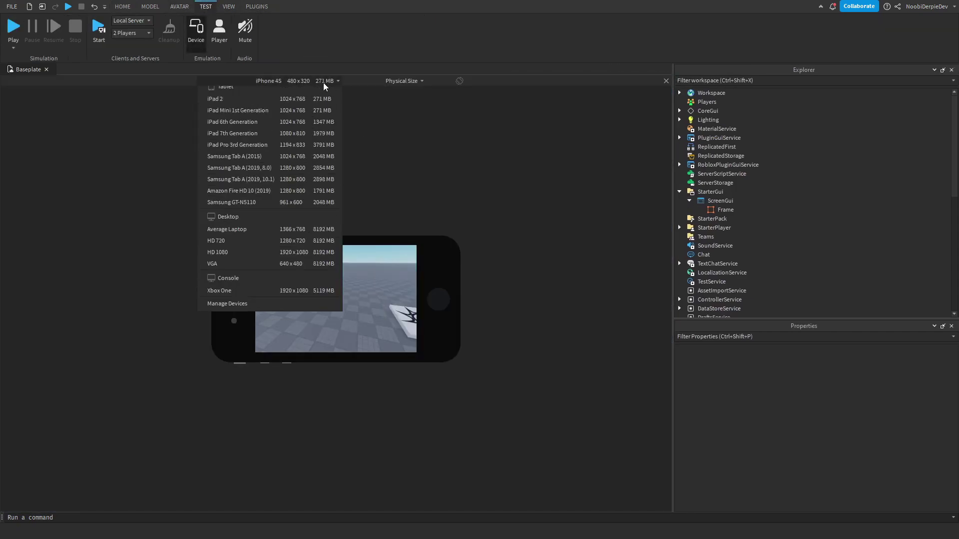
{"action": "left_click", "coordinate": [272, 157]}
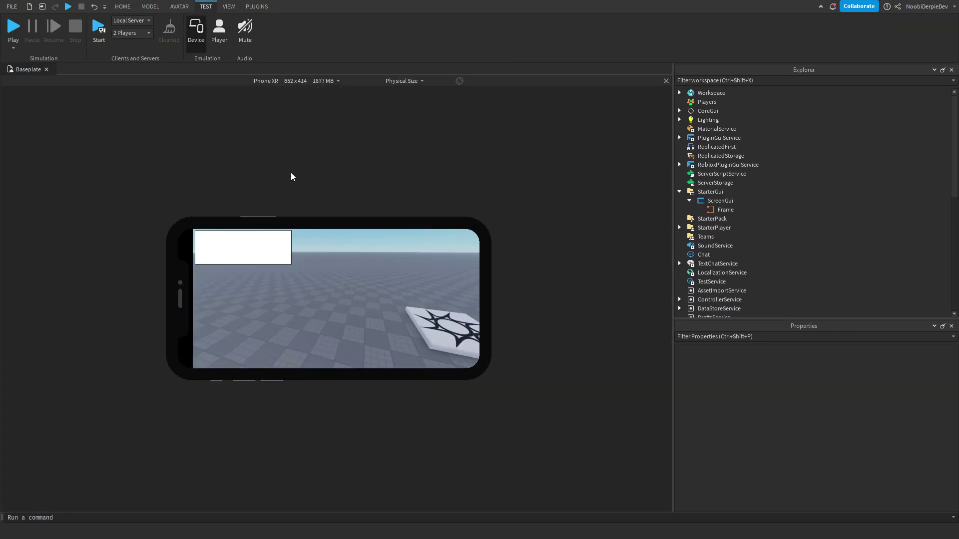
{"action": "left_click", "coordinate": [323, 83]}
{"action": "left_click", "coordinate": [272, 223]}
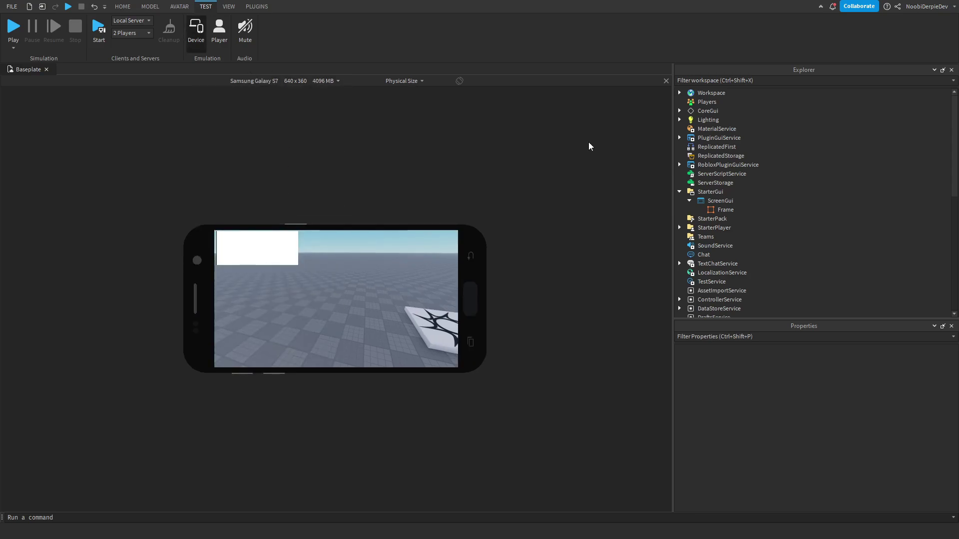
{"action": "left_click", "coordinate": [197, 31]}
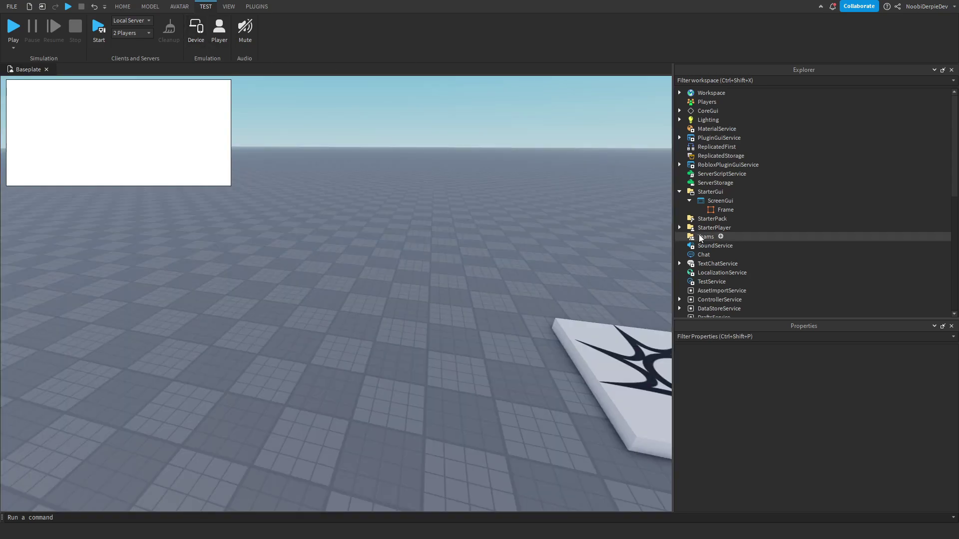
Delete the Frame and its parent ScreenGui from StarterGui
{"action": "left_click", "coordinate": [723, 209]}
{"action": "key", "text": "Delete"}
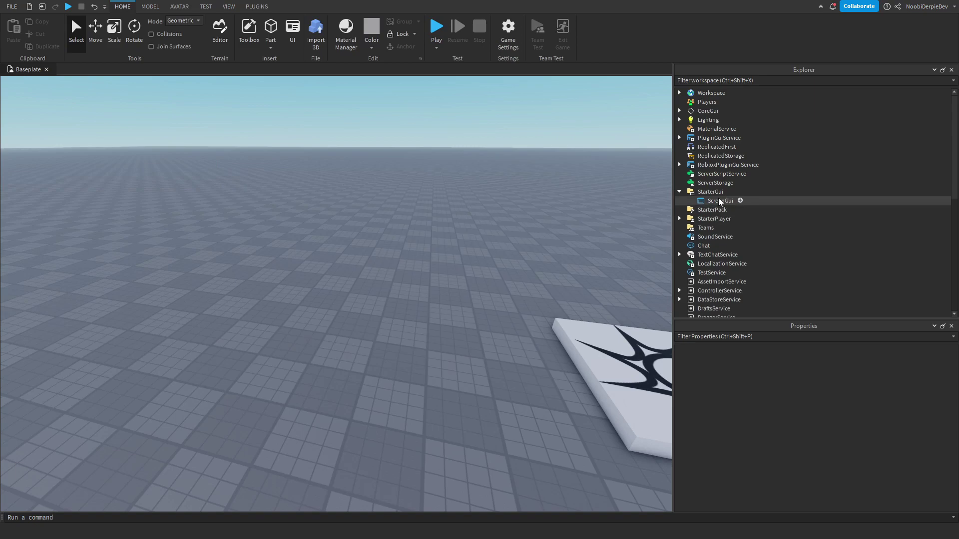
{"action": "left_click", "coordinate": [715, 200]}
{"action": "key", "text": "Delete"}
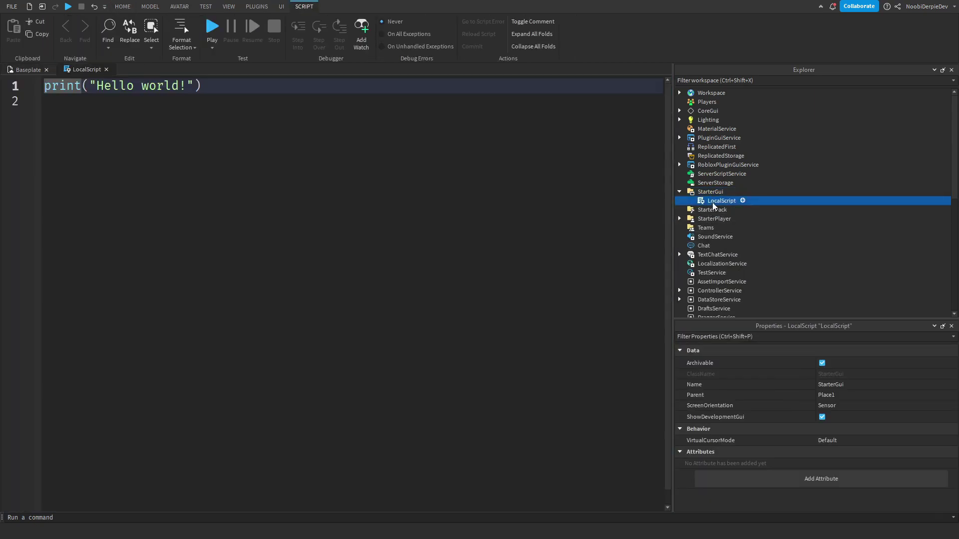
Add a ScreenGui with a Frame to StarterGui, making the Frame about 940 × 578 at about 94, 81
{"action": "left_click", "coordinate": [729, 194]}
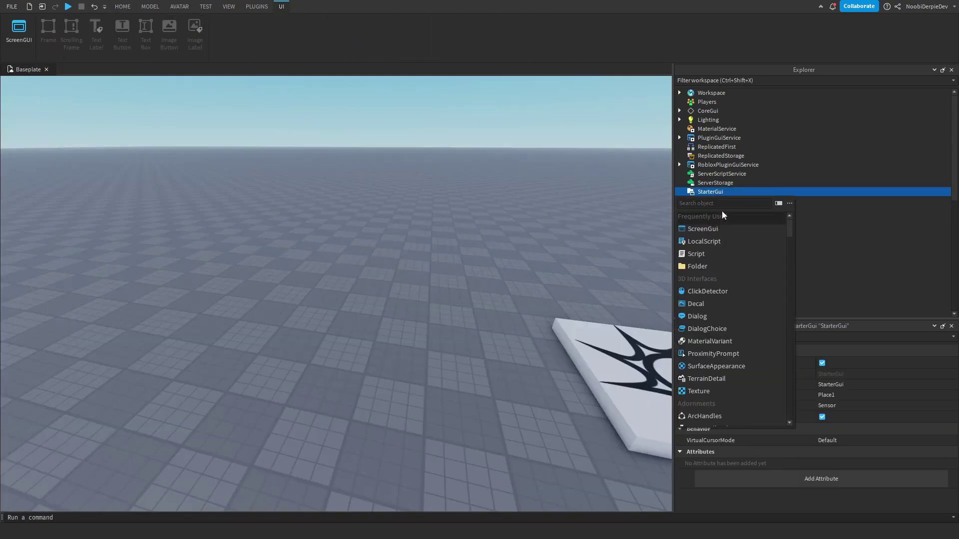
{"action": "left_click", "coordinate": [721, 220]}
{"action": "left_click", "coordinate": [740, 201]}
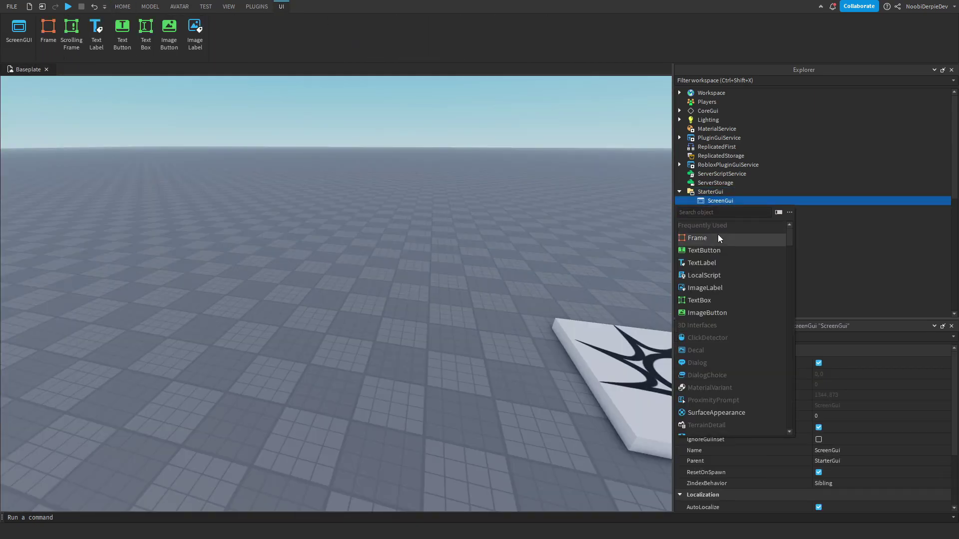
{"action": "left_click", "coordinate": [717, 235]}
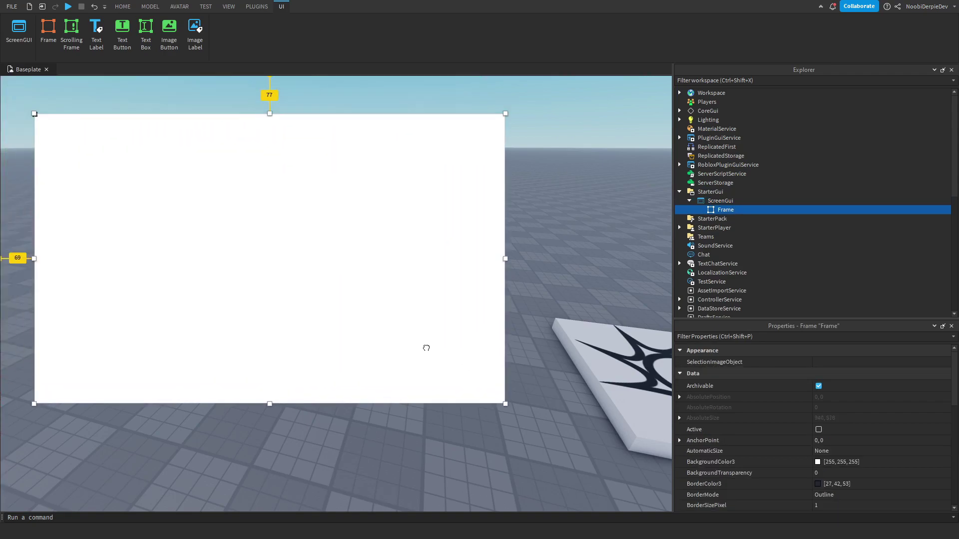
{"action": "left_click_drag", "start_coordinate": [426, 347], "coordinate": [439, 347]}
Convert the 940 × 578 Frame's position and size to Scale with Unit Conversion, and widen the viewport slightly to check it
{"action": "left_click", "coordinate": [256, 6]}
{"action": "left_click", "coordinate": [377, 33]}
{"action": "left_click", "coordinate": [91, 146]}
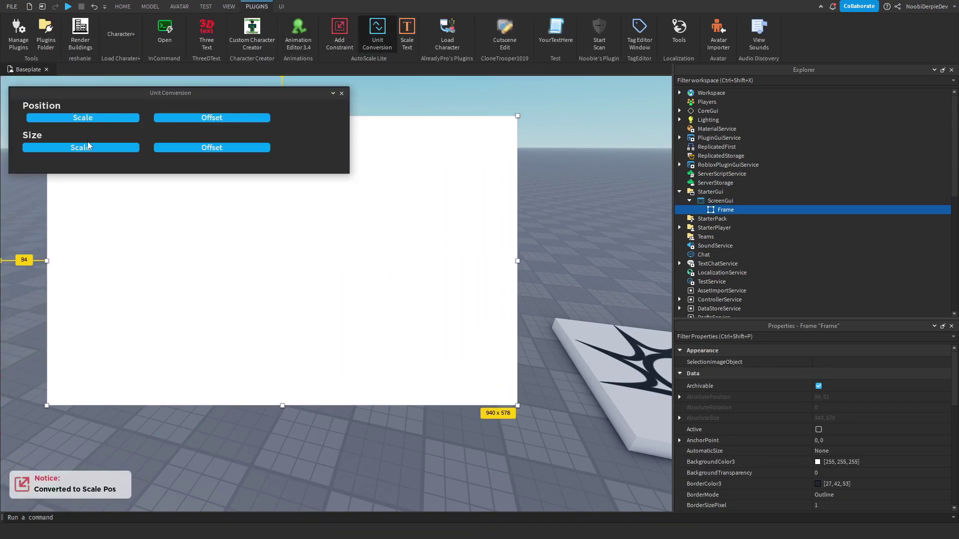
{"action": "left_click", "coordinate": [342, 93]}
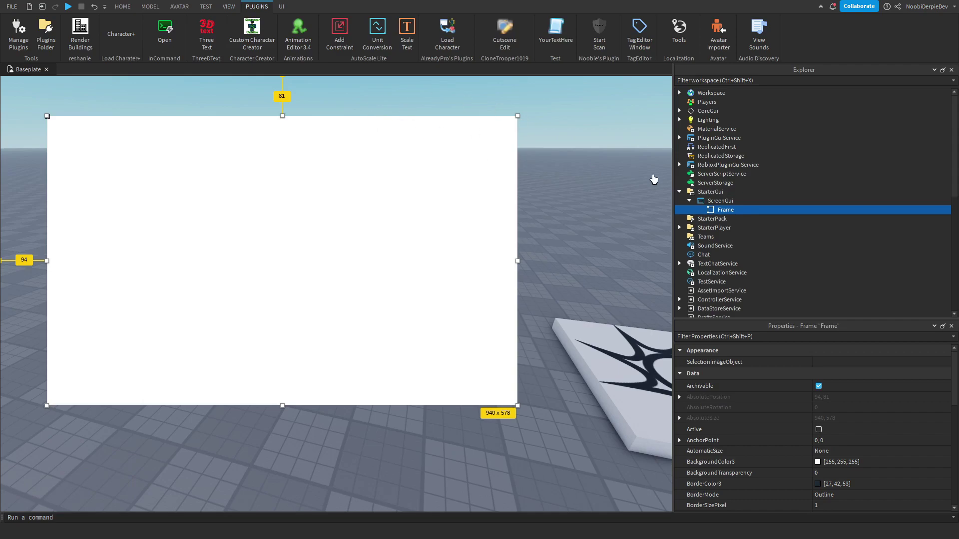
{"action": "left_click_drag", "start_coordinate": [673, 169], "coordinate": [684, 205]}
Add a TextLabel inside the Frame, enlarge it to about 835 × 112, and widen the viewport to check its scaling
{"action": "left_click", "coordinate": [756, 211]}
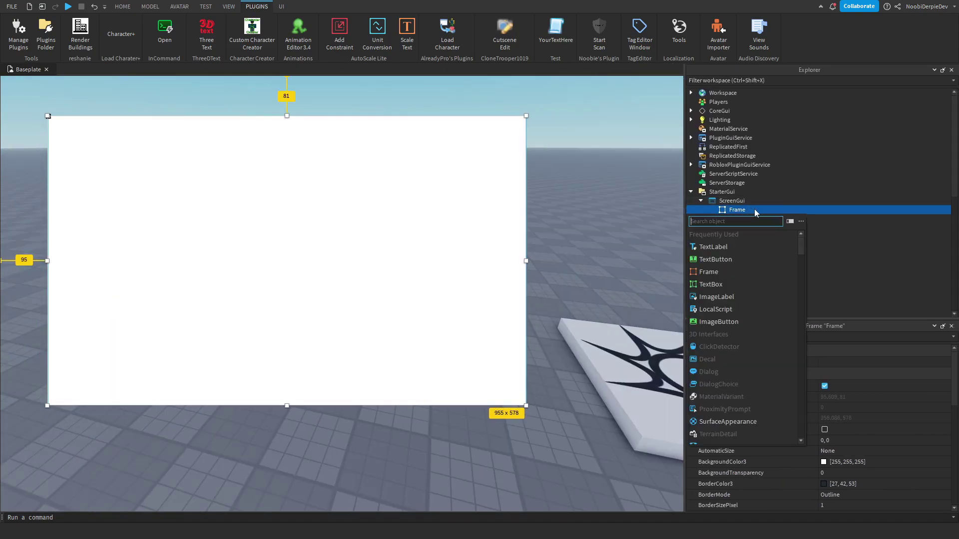
{"action": "type", "text": "text"}
{"action": "left_click", "coordinate": [731, 246]}
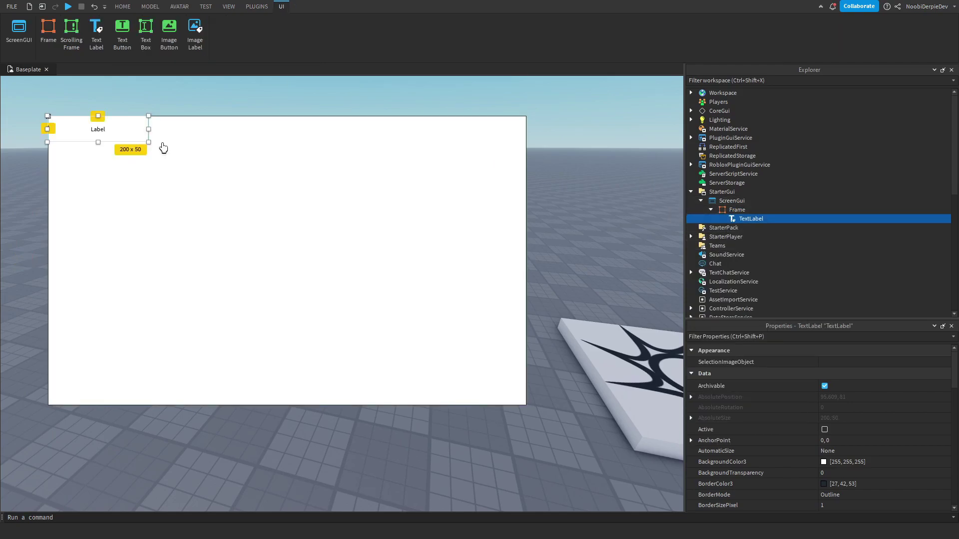
{"action": "left_click_drag", "start_coordinate": [153, 143], "coordinate": [466, 172]}
{"action": "left_click", "coordinate": [667, 158]}
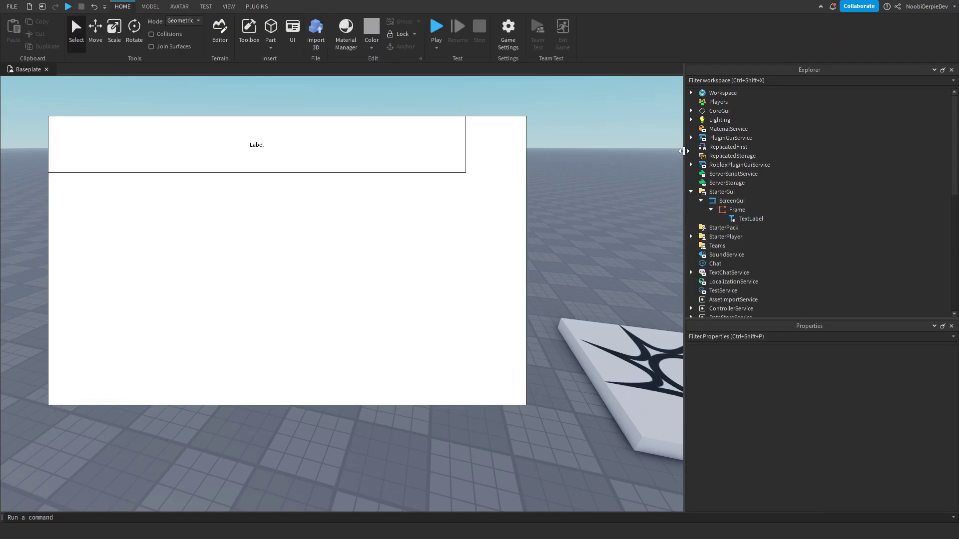
{"action": "left_click_drag", "start_coordinate": [685, 183], "coordinate": [739, 164]}
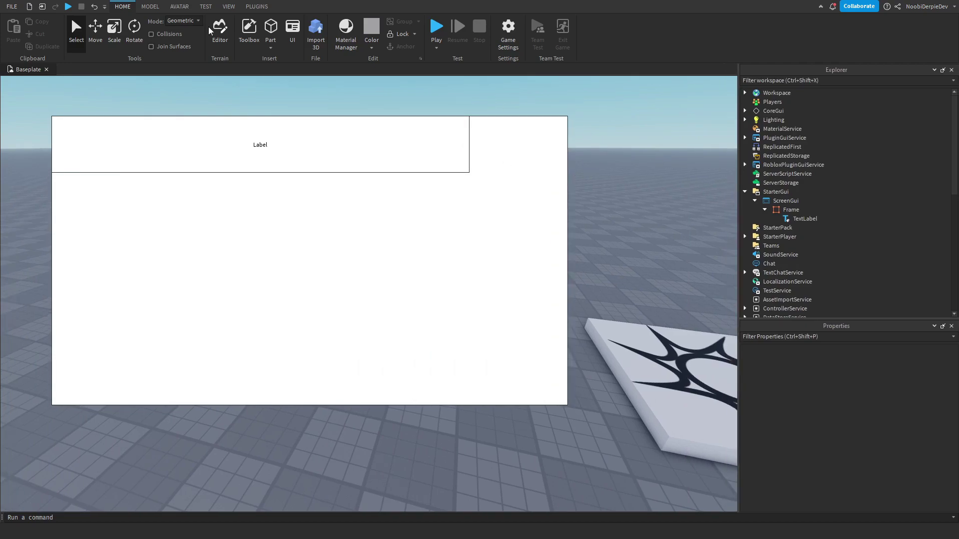
Convert the TextLabel's position and size to Scale with AutoScale Lite's Unit Conversion, and close the conversion window
{"action": "left_click", "coordinate": [260, 7]}
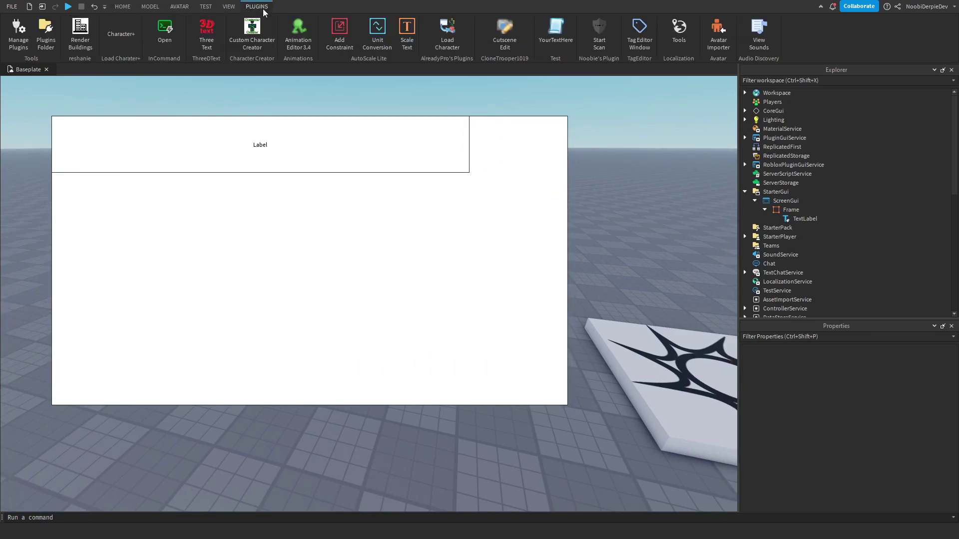
{"action": "left_click", "coordinate": [378, 35]}
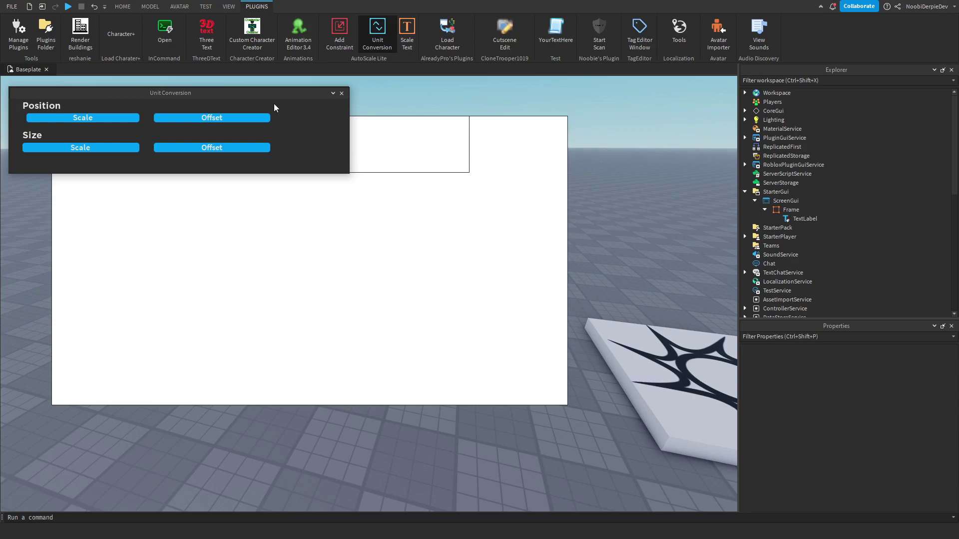
{"action": "left_click_drag", "start_coordinate": [273, 94], "coordinate": [332, 280]}
{"action": "left_click", "coordinate": [792, 219]}
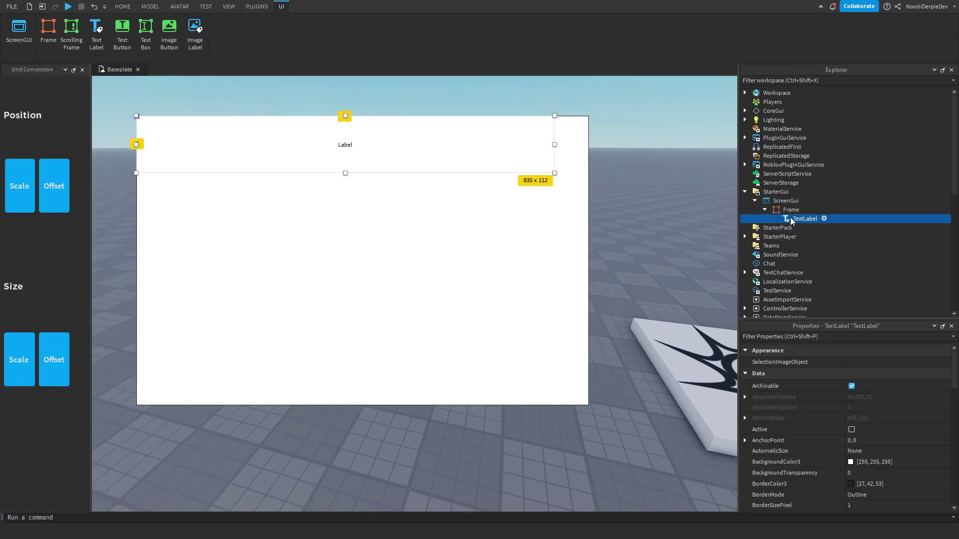
{"action": "left_click", "coordinate": [21, 190]}
{"action": "left_click", "coordinate": [21, 372]}
{"action": "left_click", "coordinate": [82, 70]}
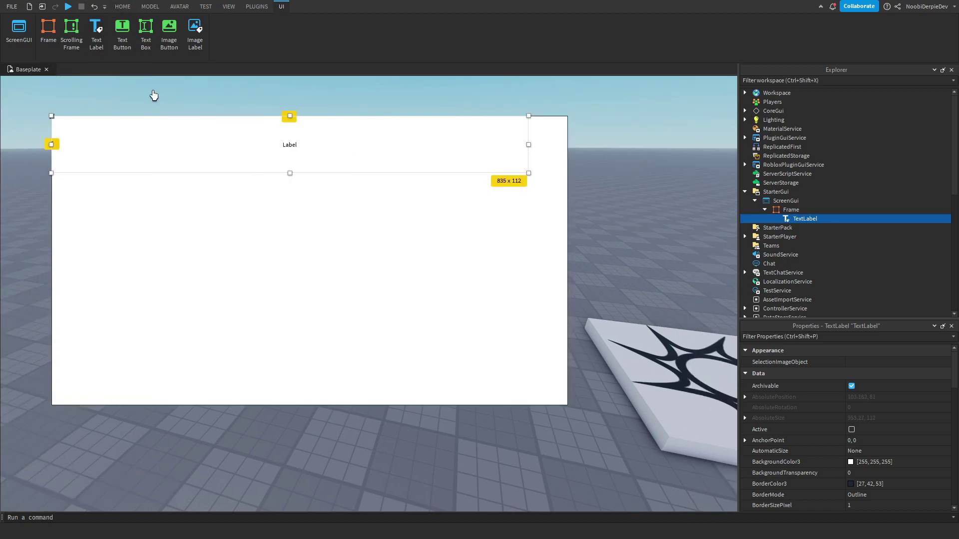
Deselect the TextLabel and narrow the viewport to check that the label scales together with the Frame
{"action": "left_click", "coordinate": [154, 96]}
{"action": "left_click", "coordinate": [796, 218]}
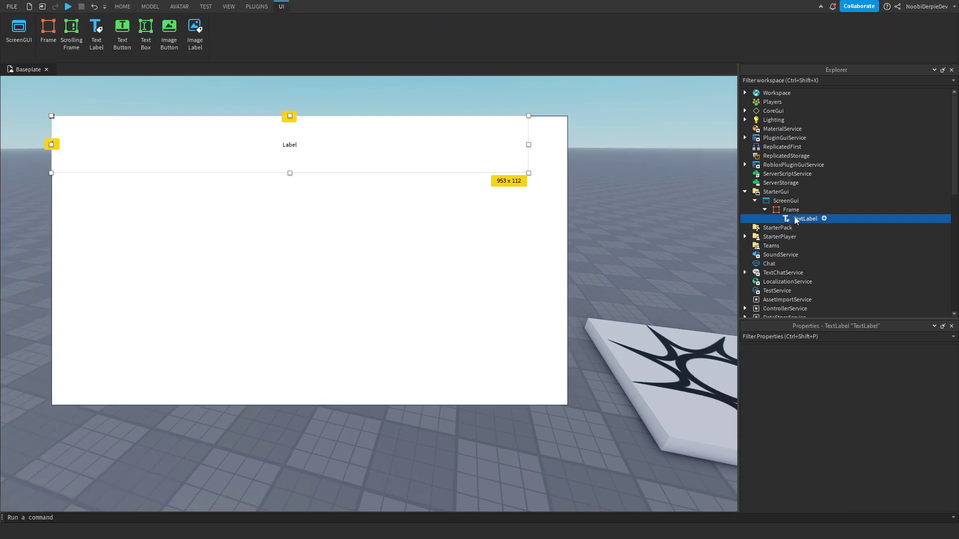
{"action": "left_click", "coordinate": [733, 191]}
{"action": "left_click_drag", "start_coordinate": [738, 192], "coordinate": [649, 193]}
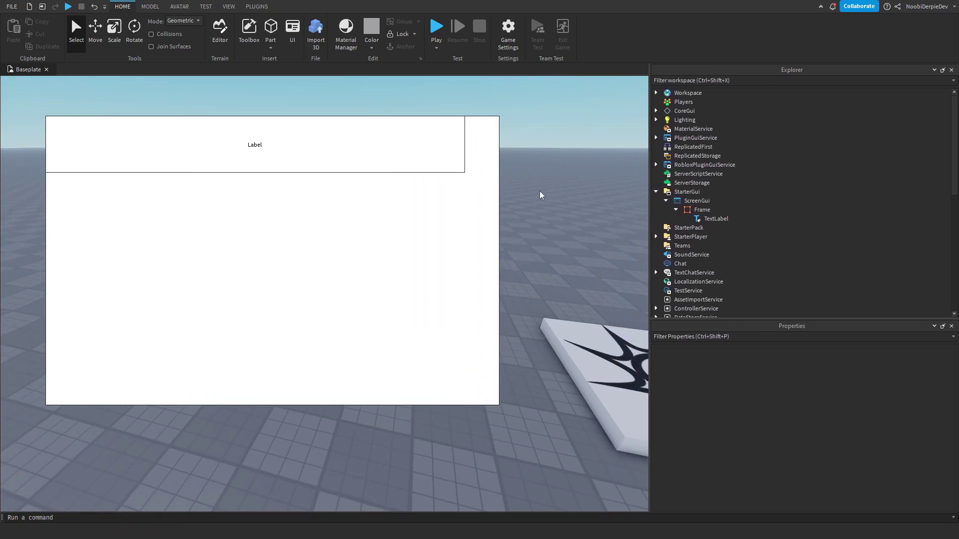